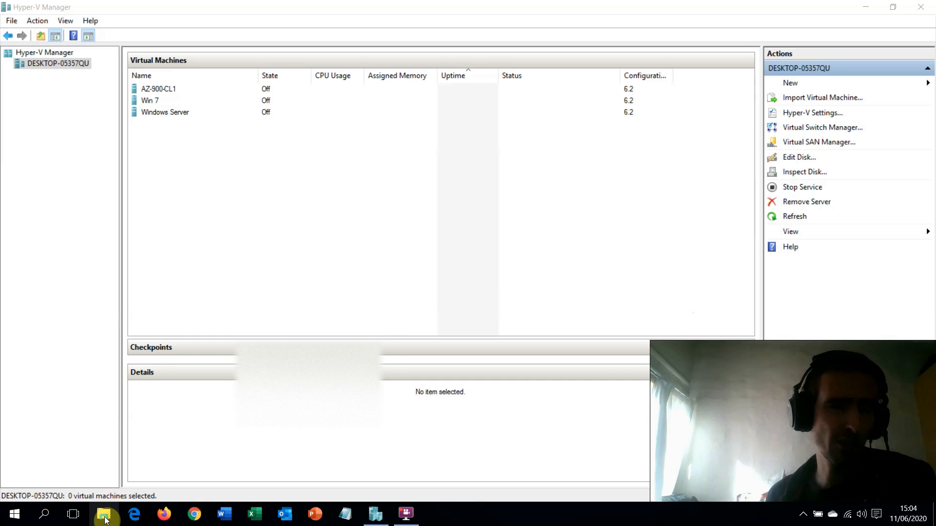
# View the host computer's system properties for its processor, memory and system type, and return to Hyper-V Manager
pyautogui.click(104, 515)
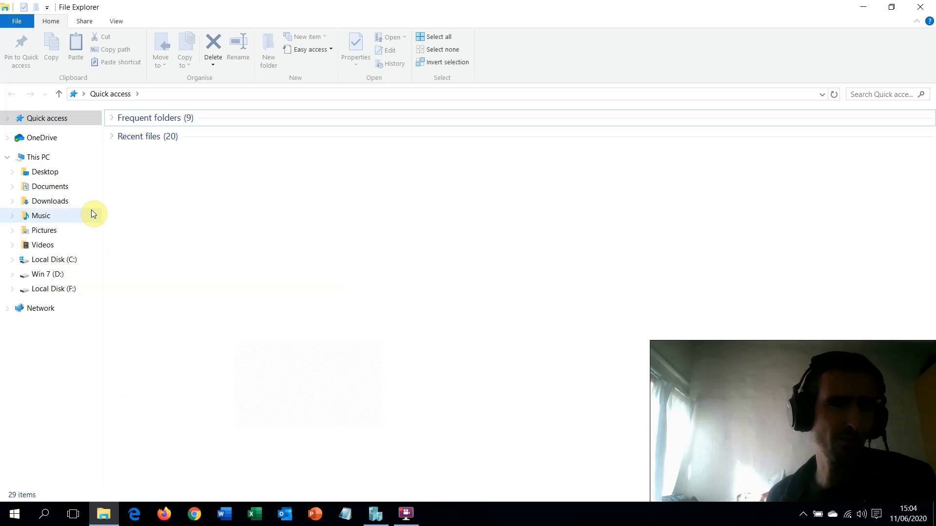
pyautogui.rightClick(62, 159)
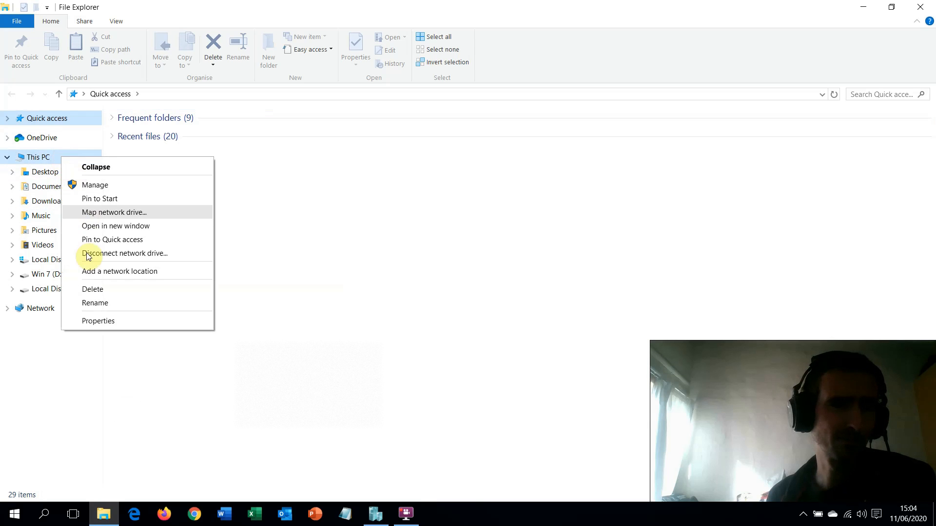
pyautogui.click(83, 322)
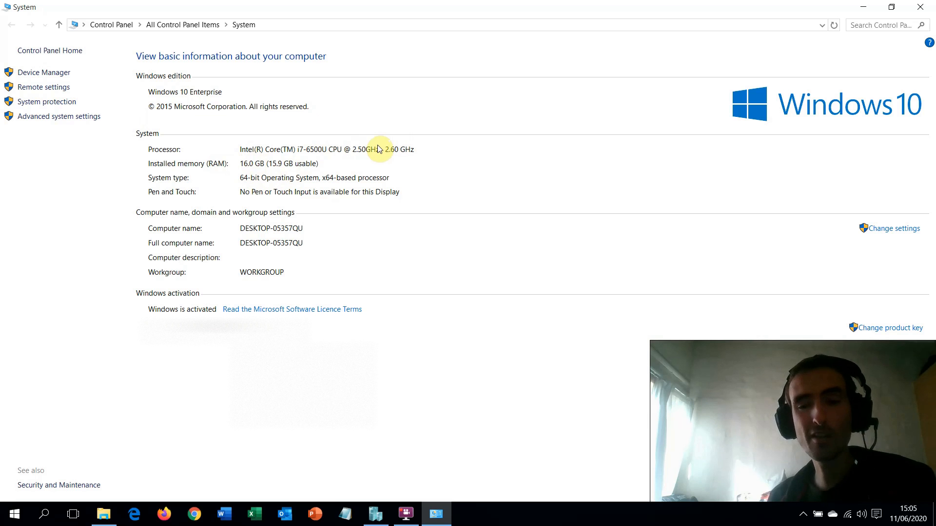
pyautogui.click(375, 514)
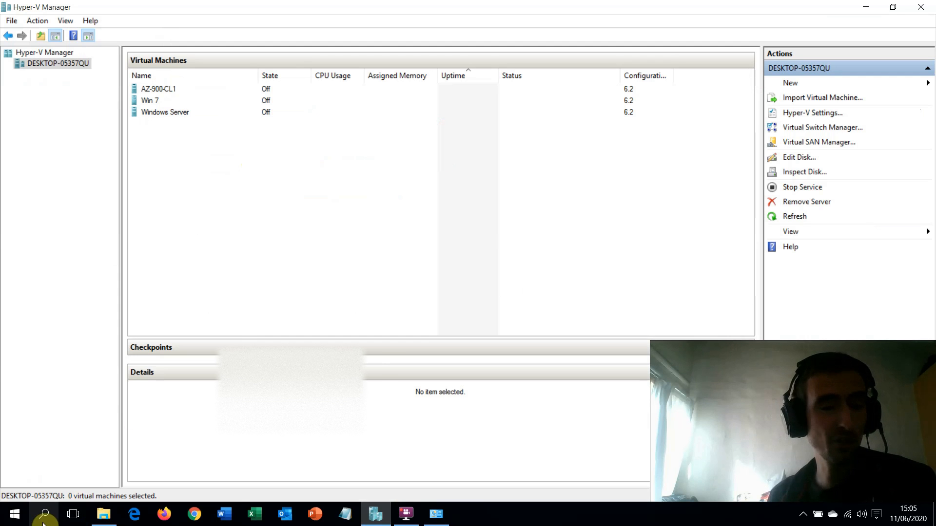
# Find Control Panel with a search for "control" and open the Windows features list from Programs and Features
pyautogui.click(35, 521)
pyautogui.write('control')
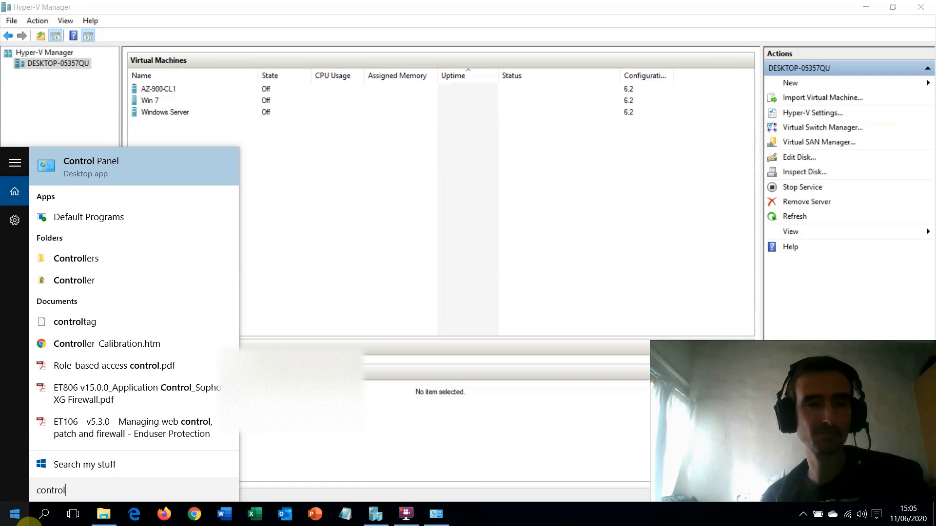
pyautogui.click(114, 171)
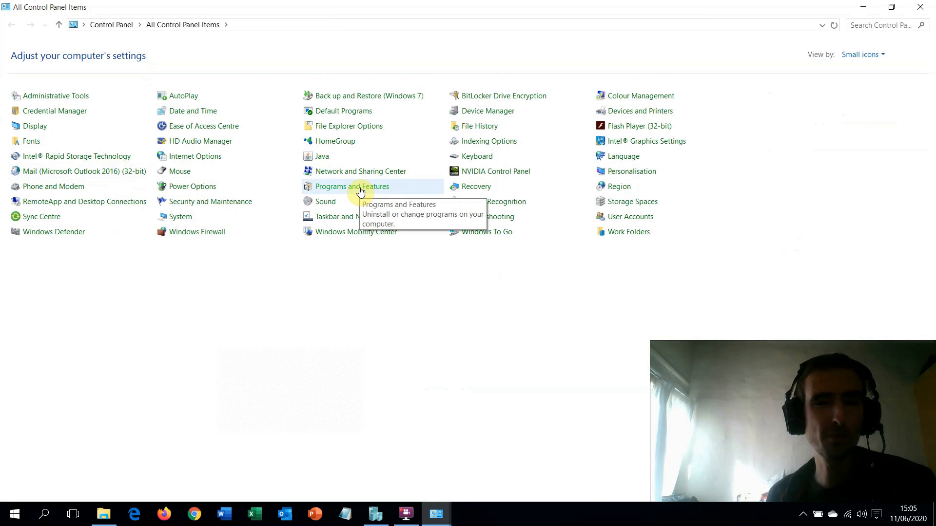
pyautogui.click(344, 193)
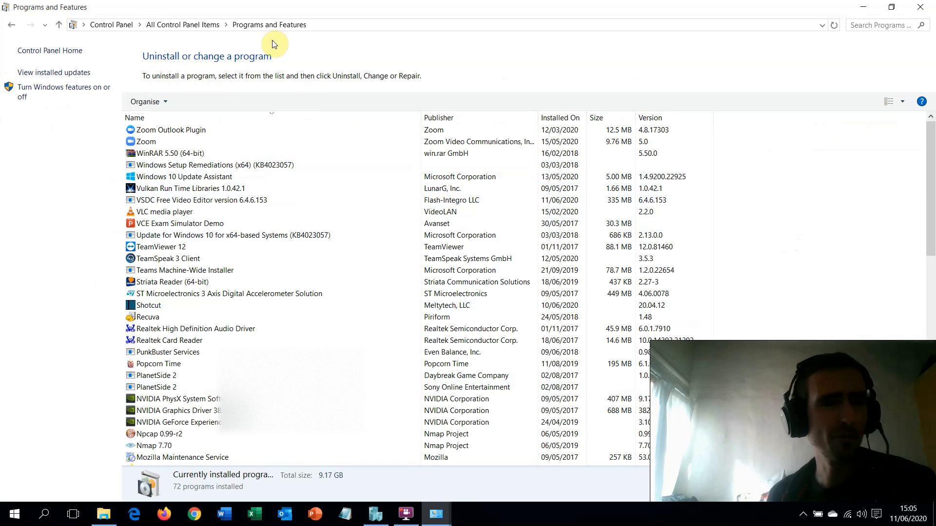
pyautogui.click(46, 91)
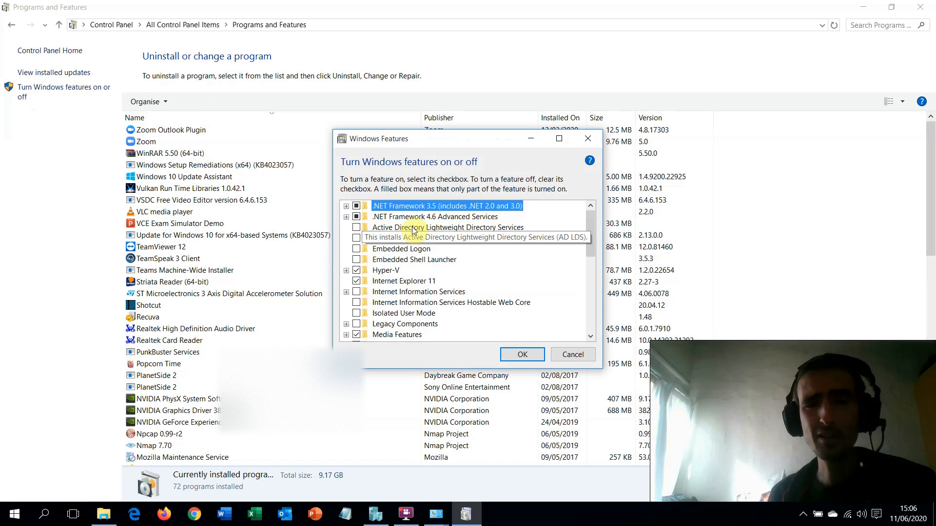
# Check the Hyper-V feature and its management tools and platform components, and leave Windows Features without applying changes
pyautogui.click(351, 271)
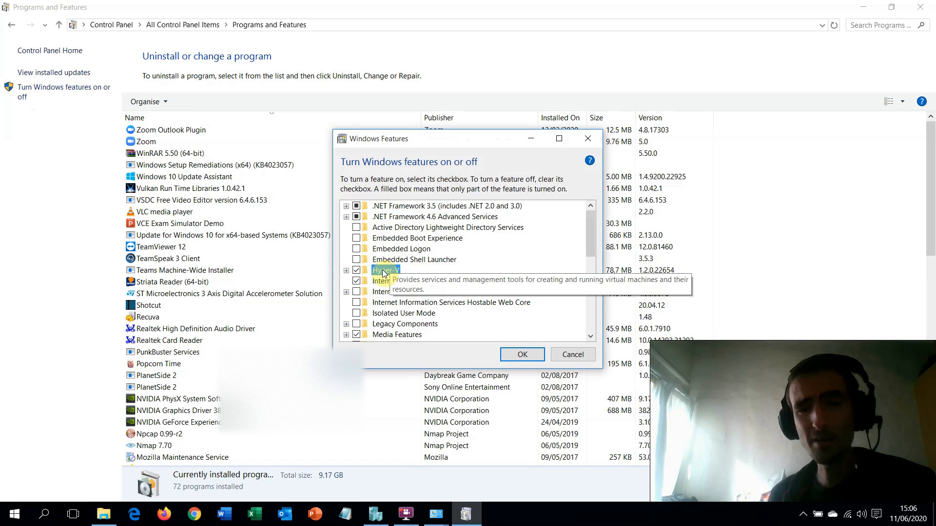
pyautogui.click(356, 271)
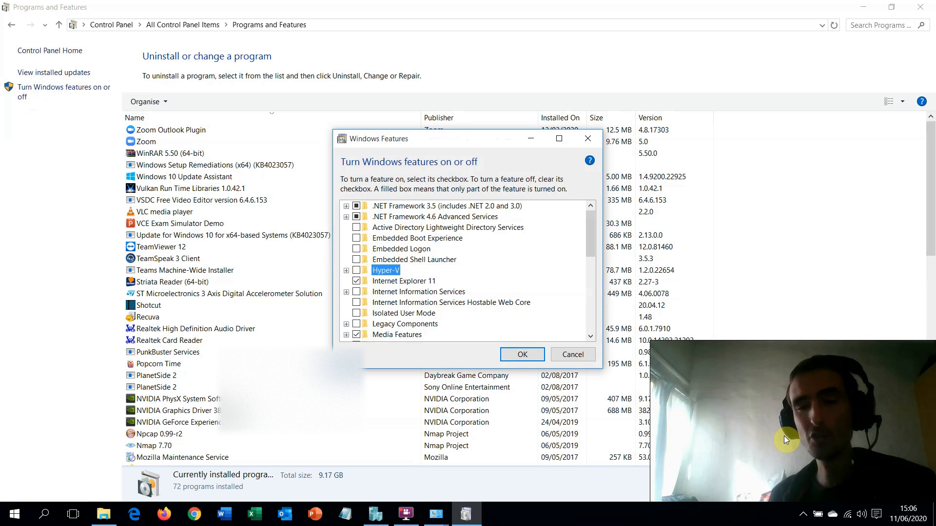
pyautogui.click(356, 270)
pyautogui.click(346, 270)
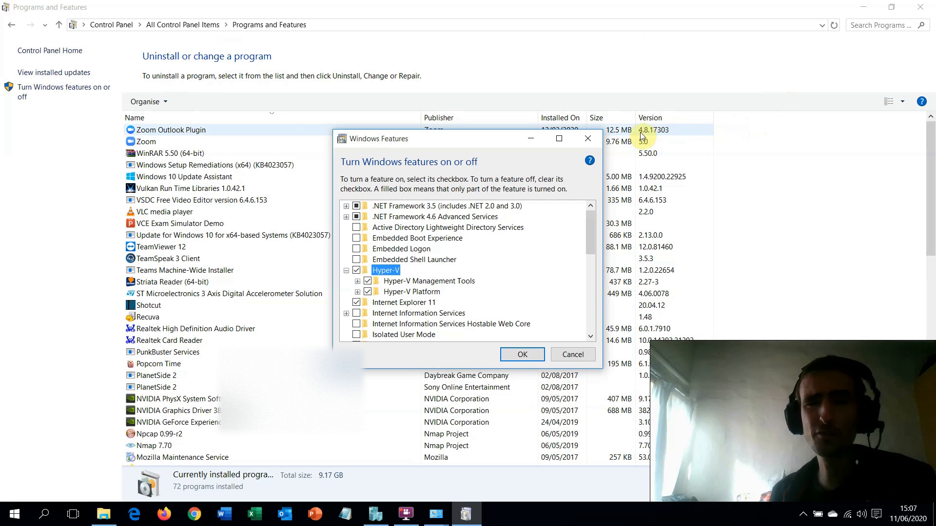
pyautogui.click(587, 138)
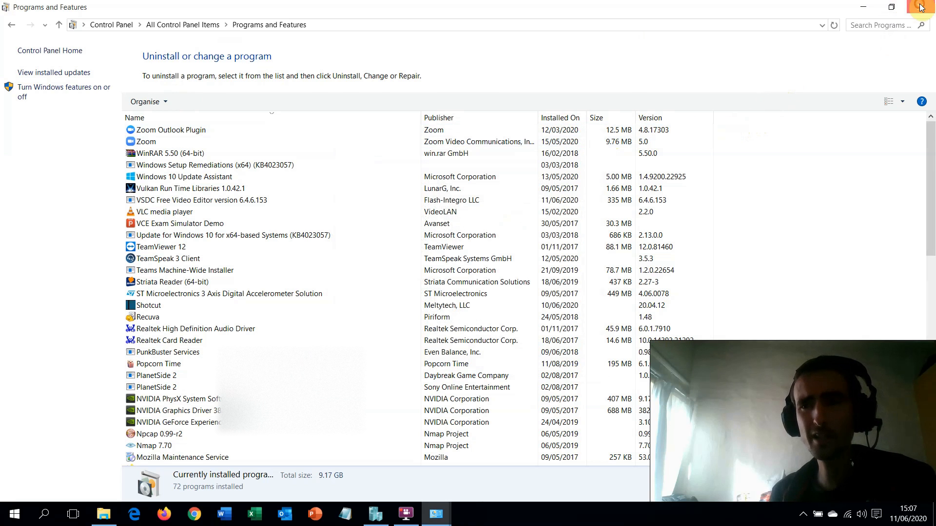
pyautogui.click(920, 7)
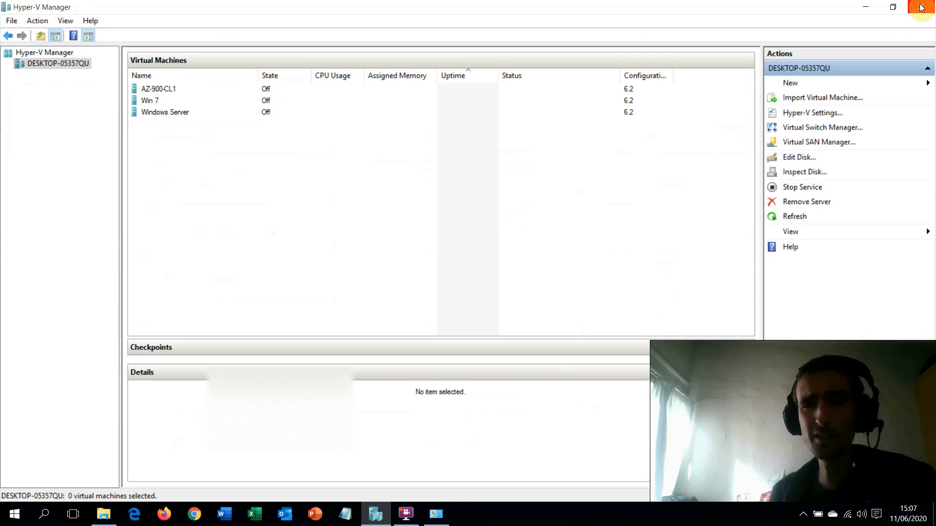
# Search Windows for "hyper" to locate Hyper-V Manager, and return to its open window
pyautogui.click(46, 518)
pyautogui.write('hyper')
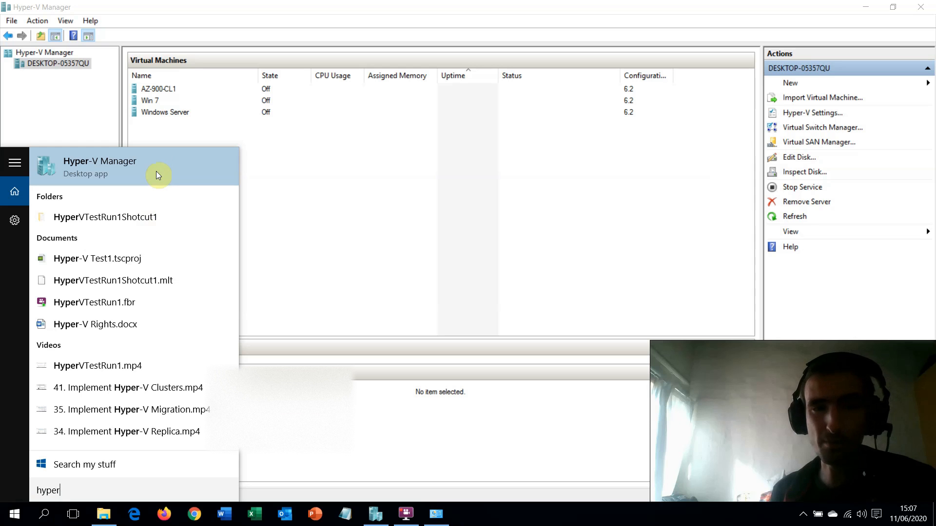
pyautogui.click(343, 176)
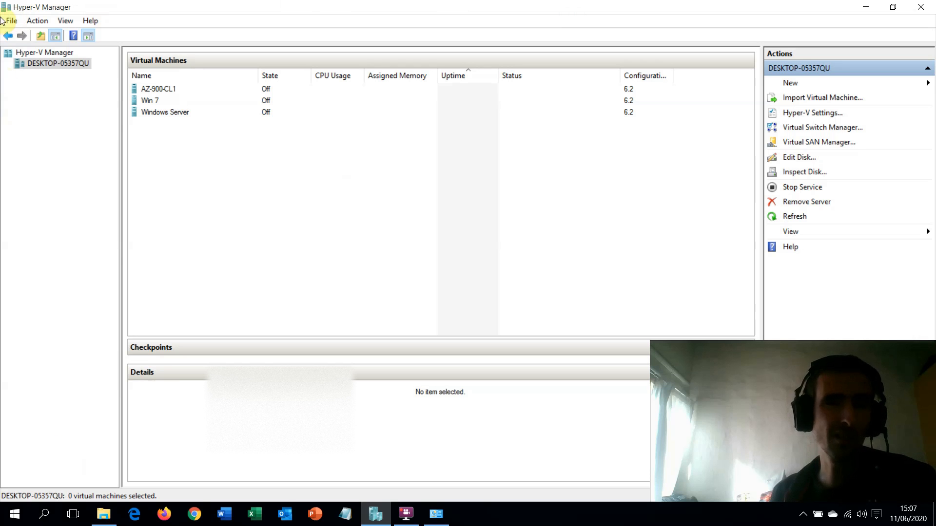
# Review the Hyper-V Manager introduction and the AZ-900-CL1, Win 7 and Windows Server virtual machines on the local host
pyautogui.click(47, 54)
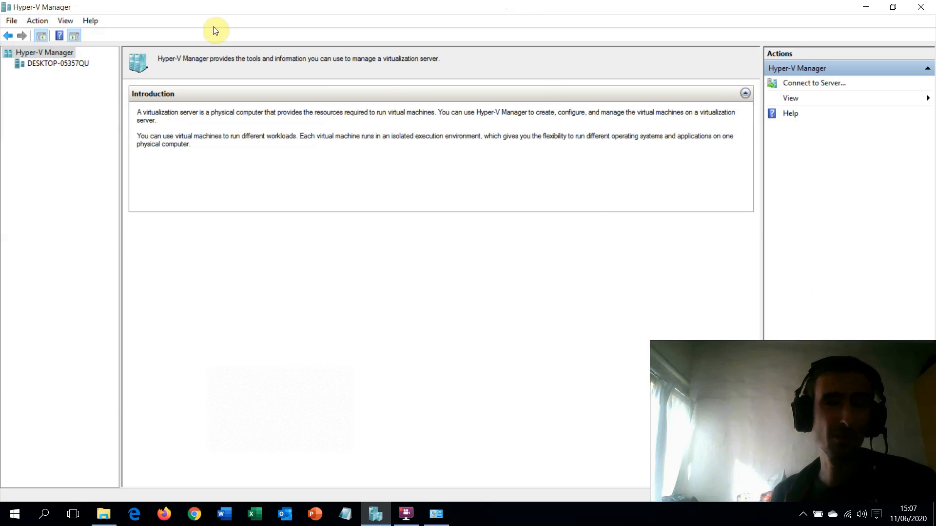
pyautogui.click(42, 64)
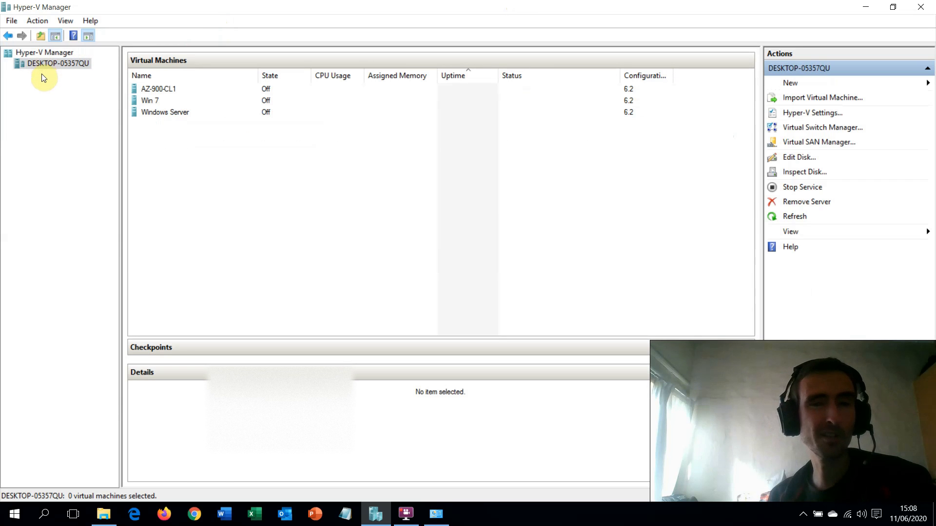
pyautogui.click(182, 89)
pyautogui.click(172, 101)
pyautogui.click(166, 113)
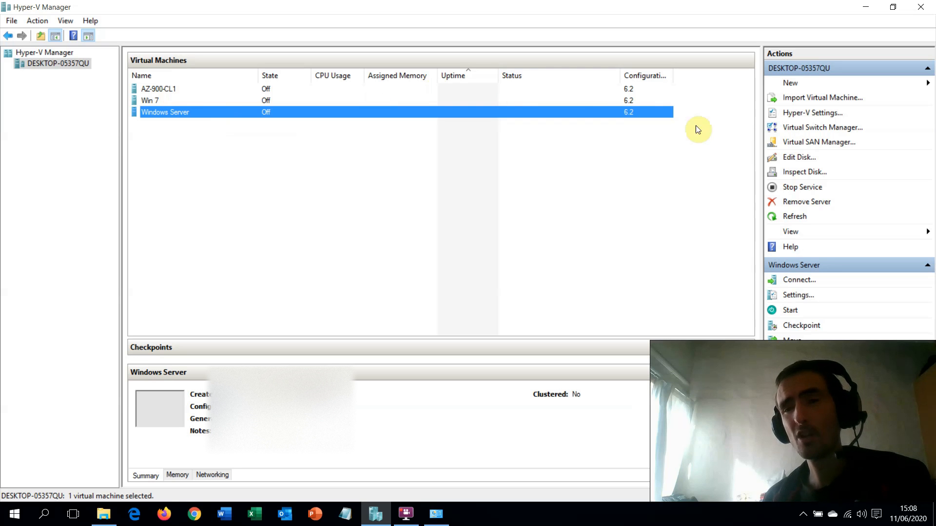
# Start creating a new virtual machine named "Test VM" in the default storage location
pyautogui.click(797, 87)
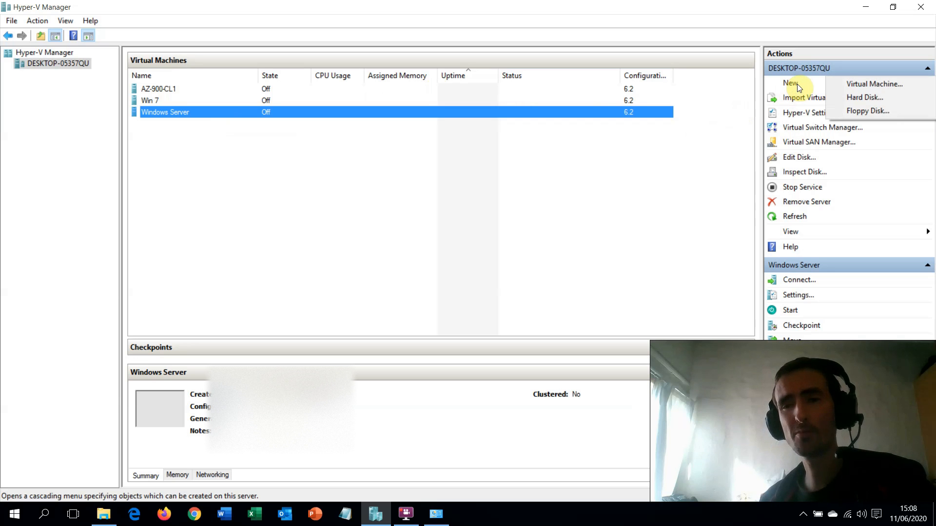
pyautogui.click(896, 84)
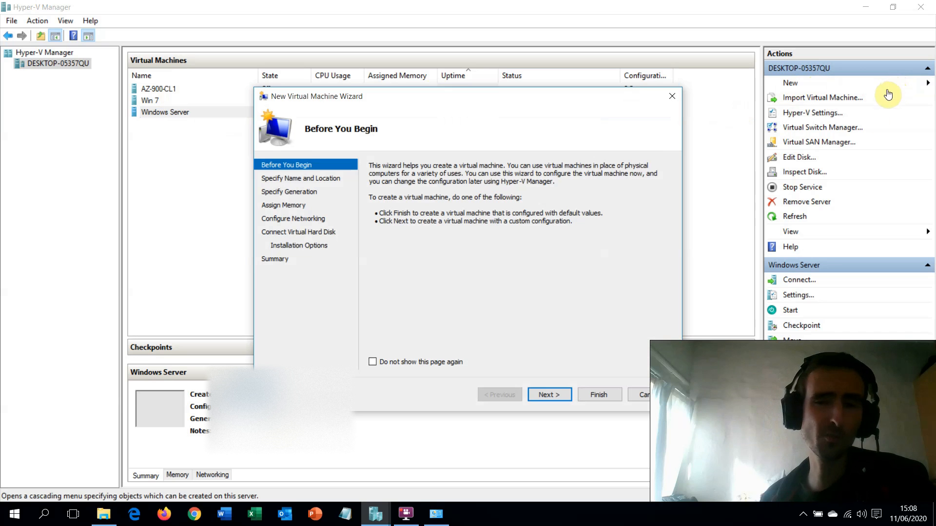
pyautogui.click(546, 394)
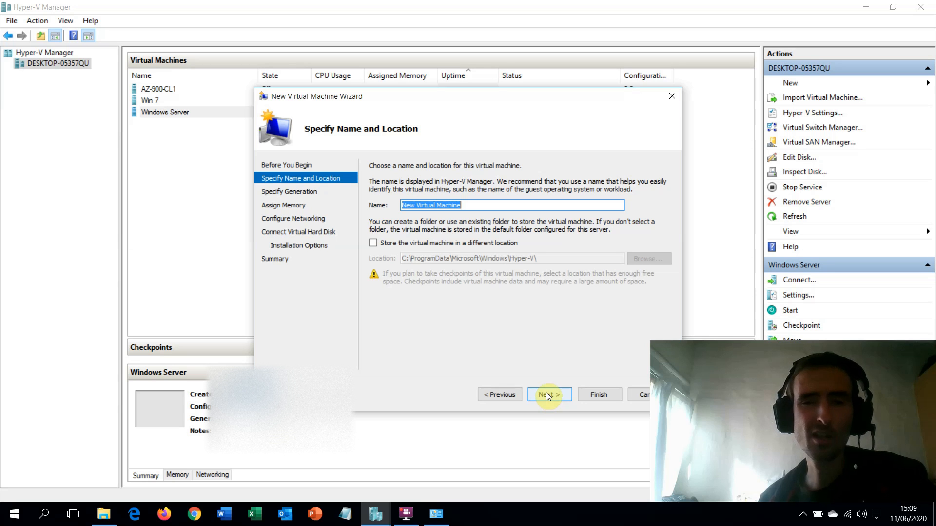
pyautogui.write('Test')
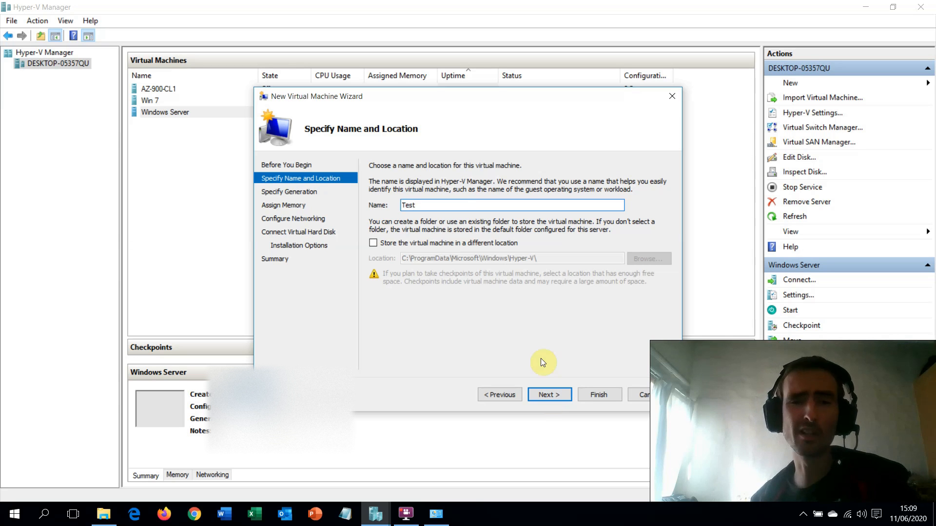
pyautogui.write(' VM')
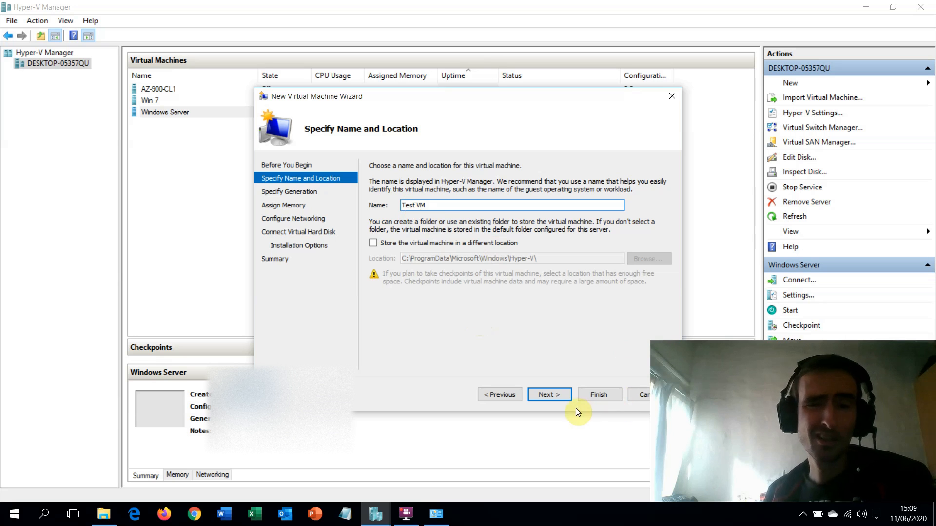
pyautogui.click(548, 396)
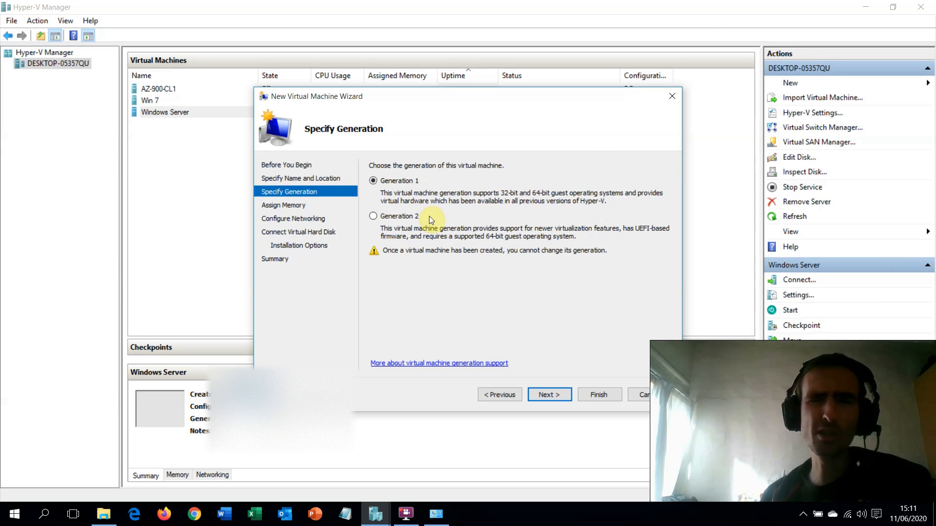
# Choose Generation 1 for the virtual machine and set its startup memory to 2048 MB
pyautogui.click(402, 218)
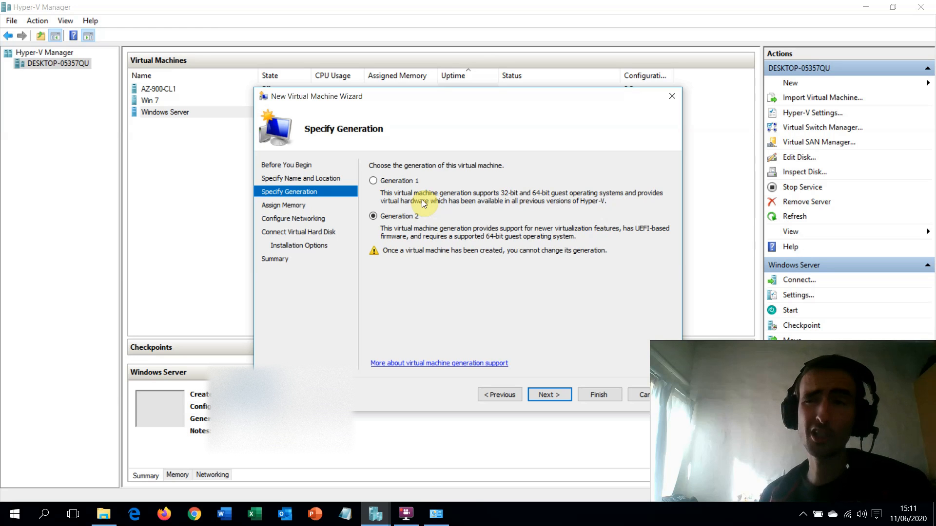
pyautogui.click(403, 181)
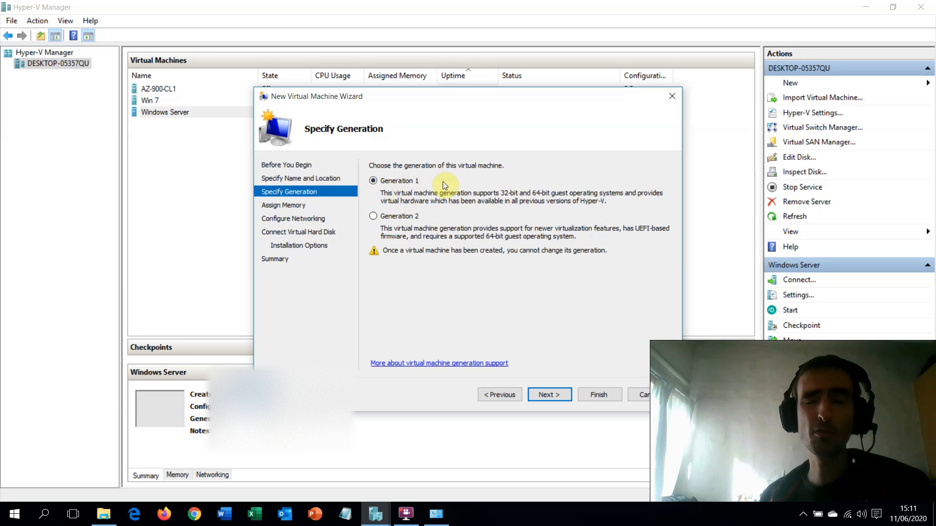
pyautogui.click(553, 395)
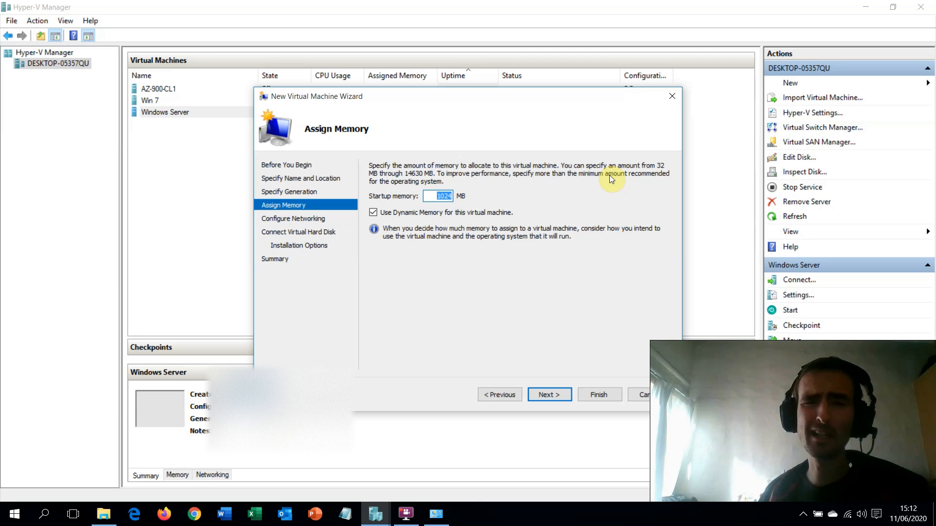
pyautogui.write('2048')
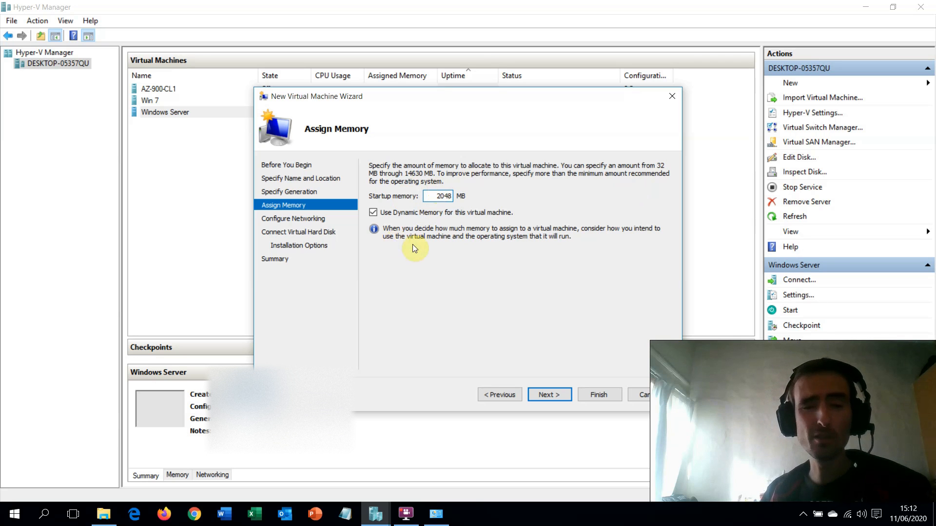
# Check the host's installed memory in the system properties and return to the New Virtual Machine Wizard
pyautogui.click(104, 514)
pyautogui.rightClick(259, 227)
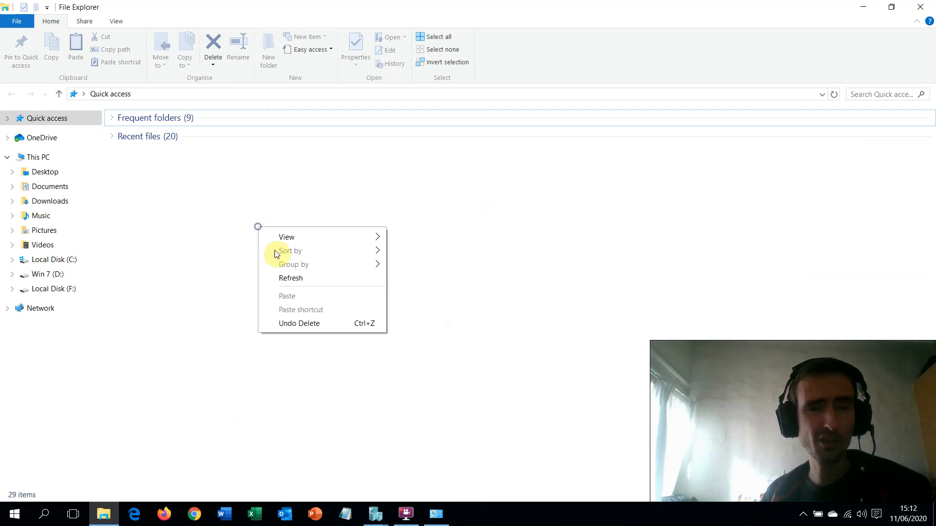
pyautogui.rightClick(40, 157)
pyautogui.click(90, 326)
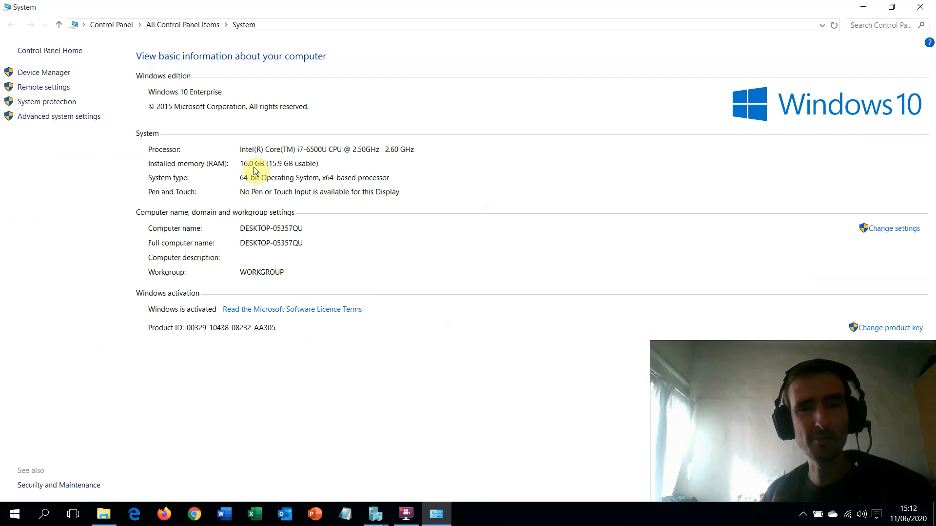
pyautogui.click(867, 8)
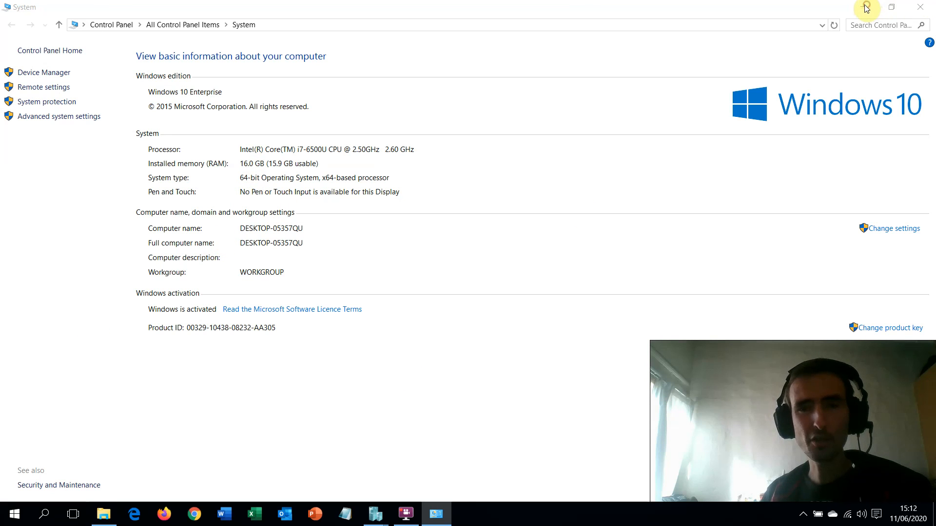
pyautogui.moveTo(386, 509)
pyautogui.click(418, 450)
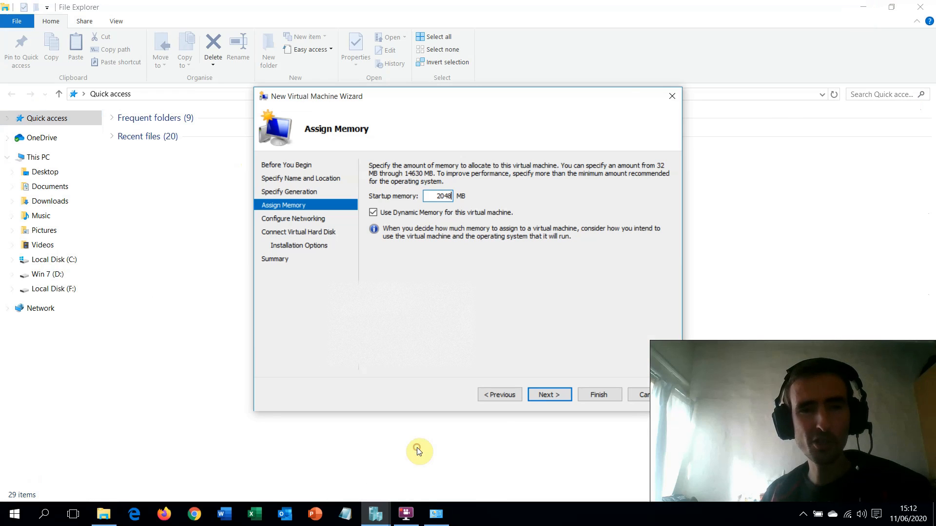
pyautogui.click(861, 7)
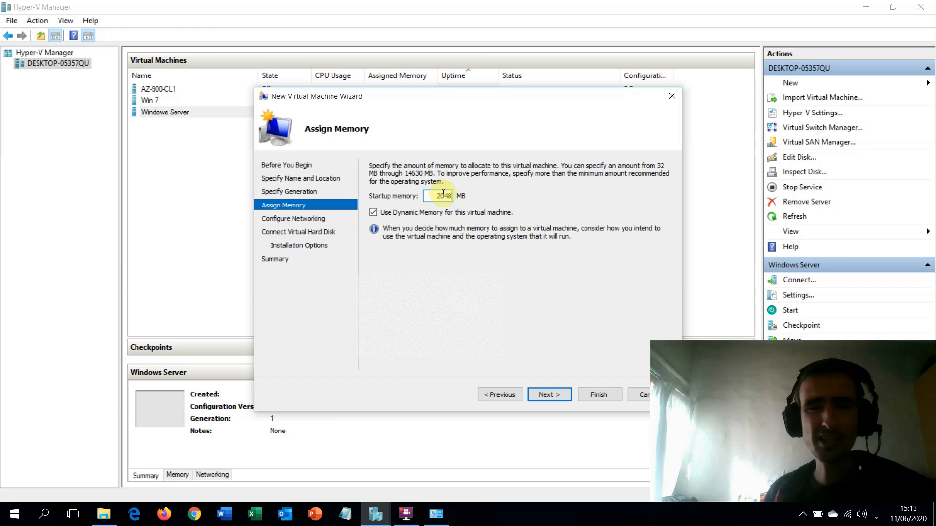
# Look over the existing AZ-900-CL1, Win 7 and Windows Server virtual machines and return to the wizard's memory settings
pyautogui.doubleClick(441, 197)
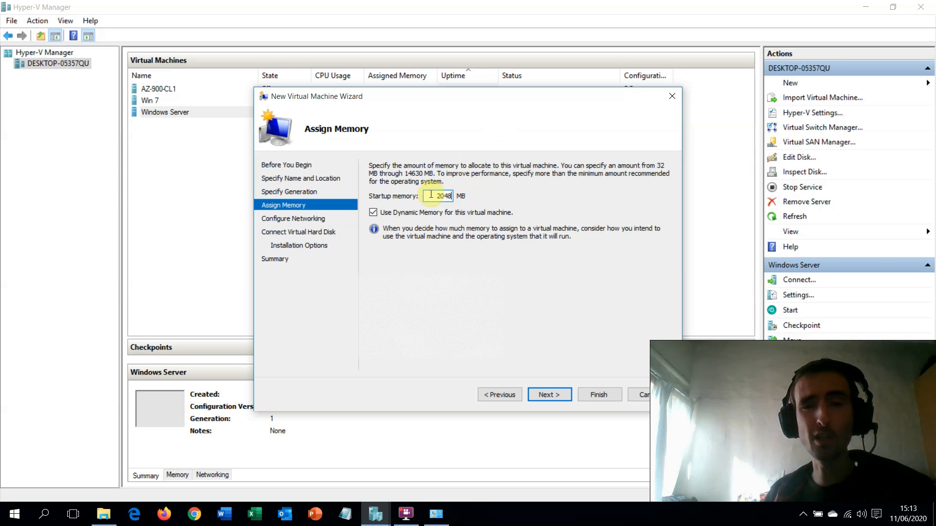
pyautogui.moveTo(438, 196); pyautogui.dragTo(458, 198)
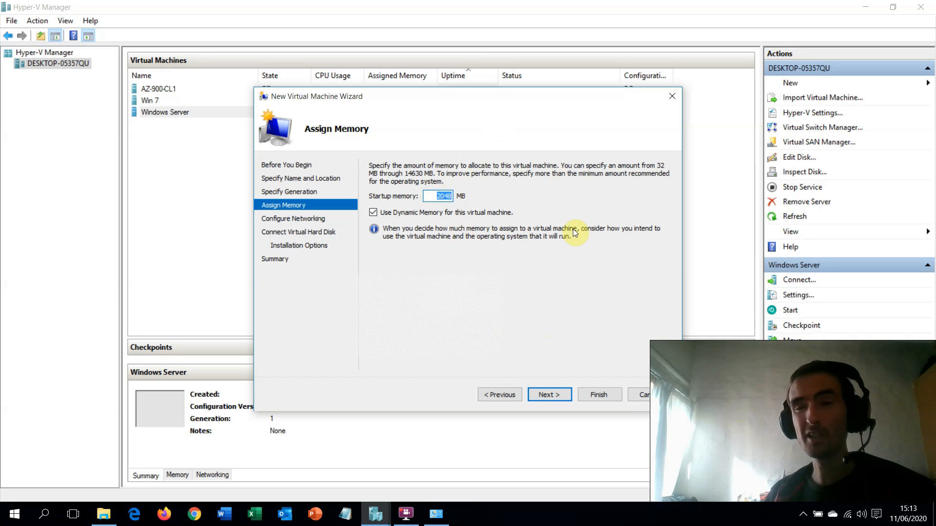
pyautogui.press('Escape')
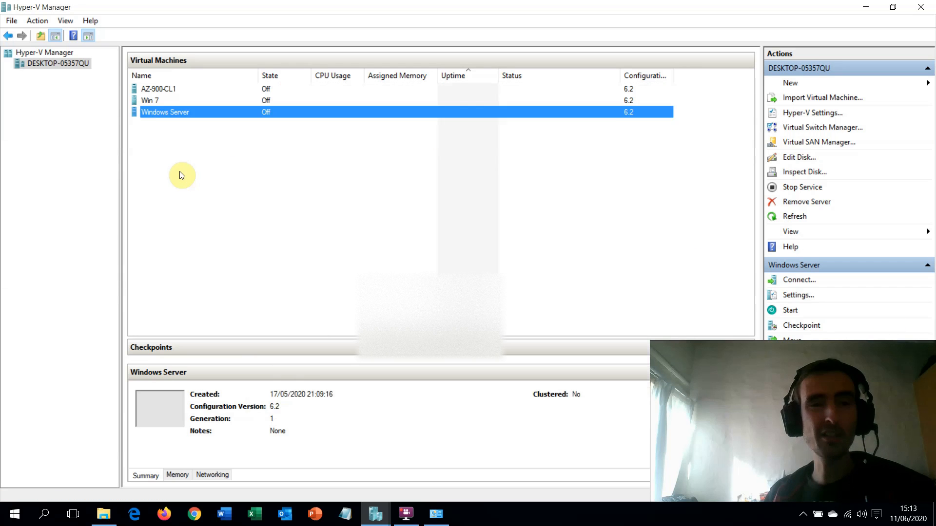
pyautogui.click(182, 90)
pyautogui.click(152, 109)
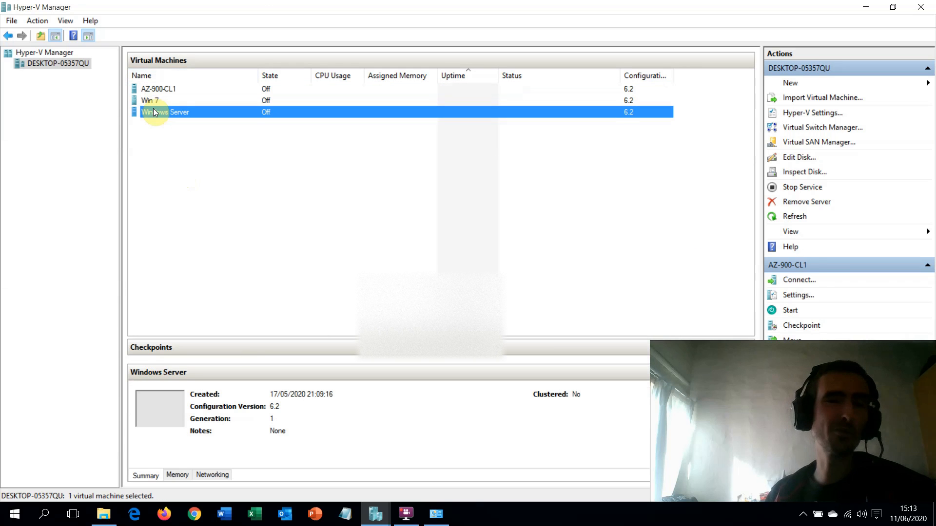
pyautogui.click(160, 102)
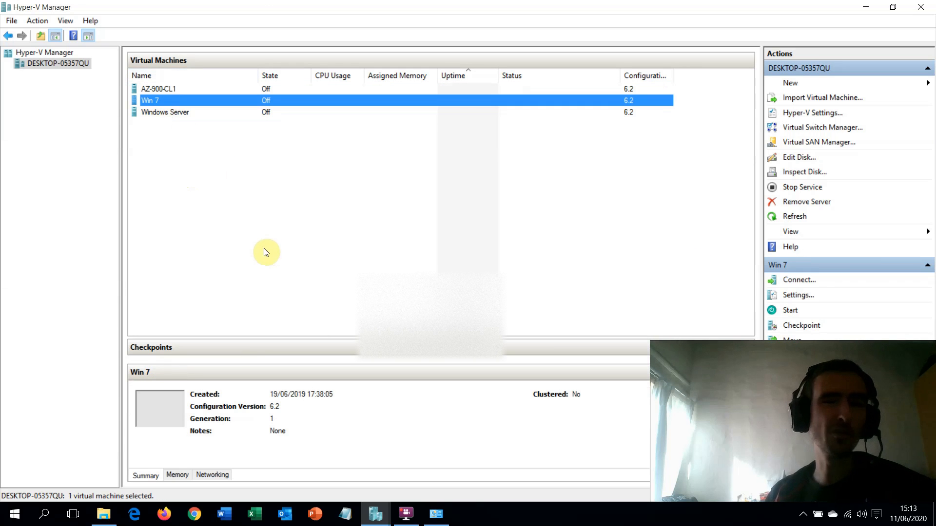
pyautogui.click(278, 89)
pyautogui.click(267, 101)
pyautogui.click(268, 113)
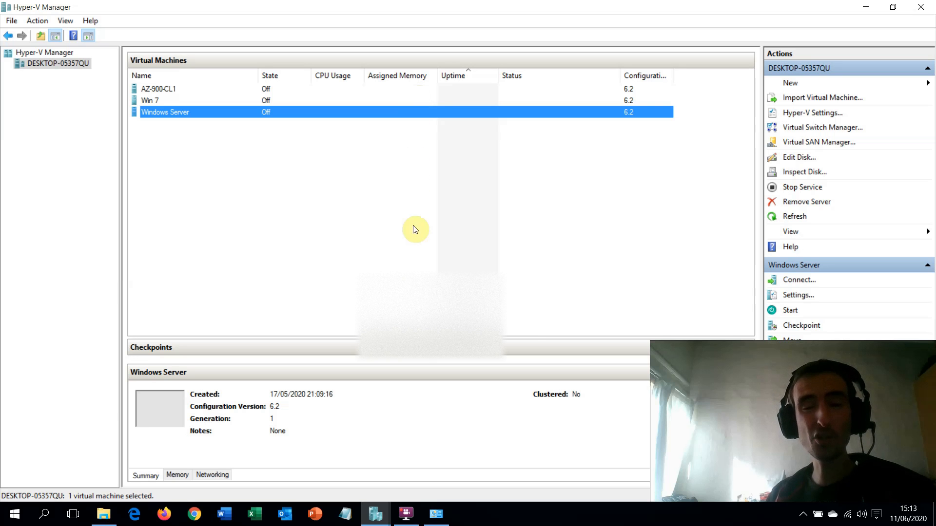
pyautogui.click(376, 514)
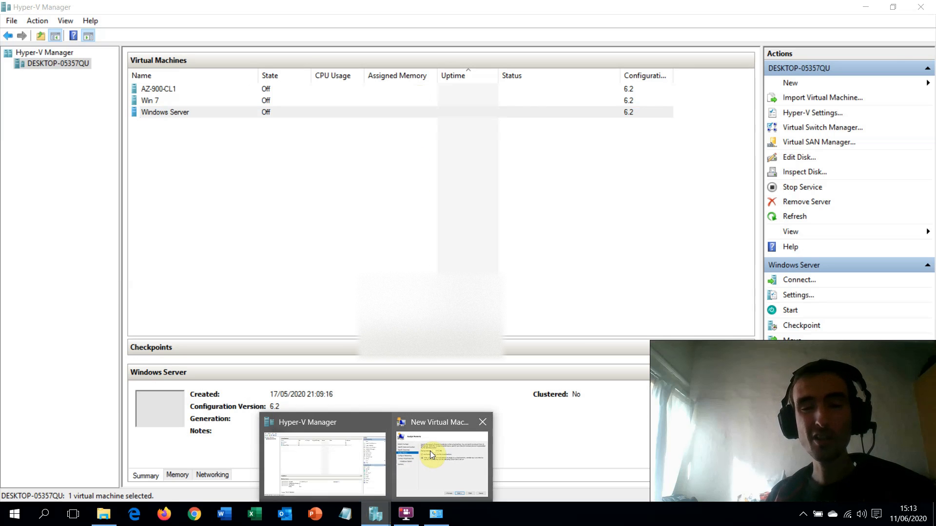
pyautogui.moveTo(430, 451)
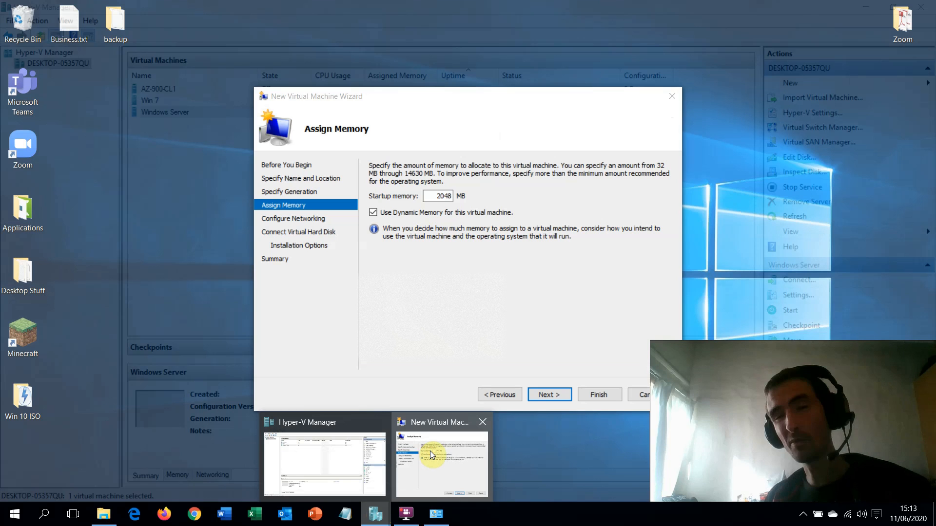
pyautogui.click(430, 451)
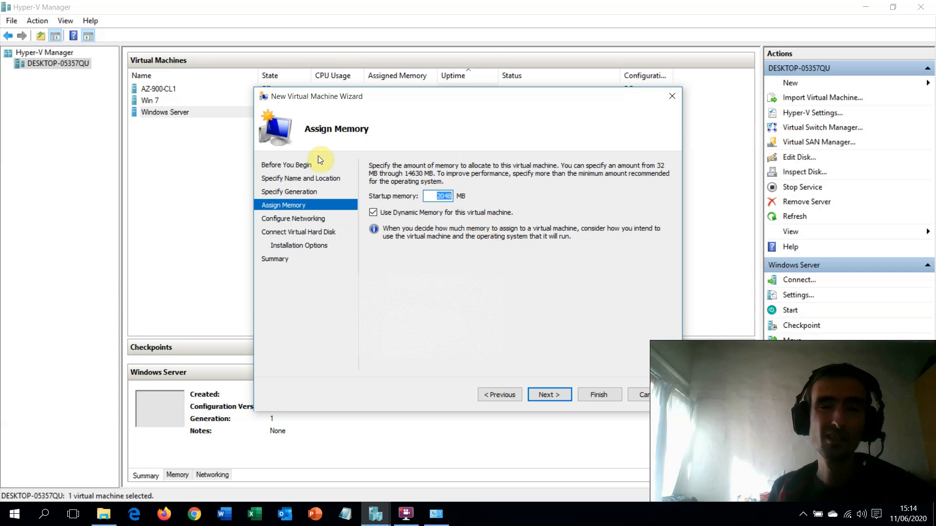
# Accept the startup memory, leave the network adapter Not Connected, and set the new virtual hard disk's size to 35 GB
pyautogui.click(538, 399)
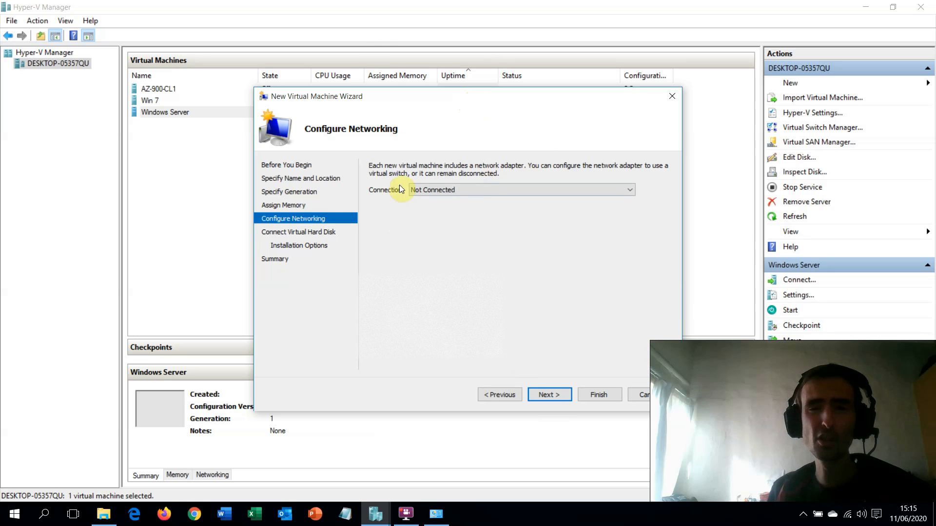
pyautogui.click(548, 393)
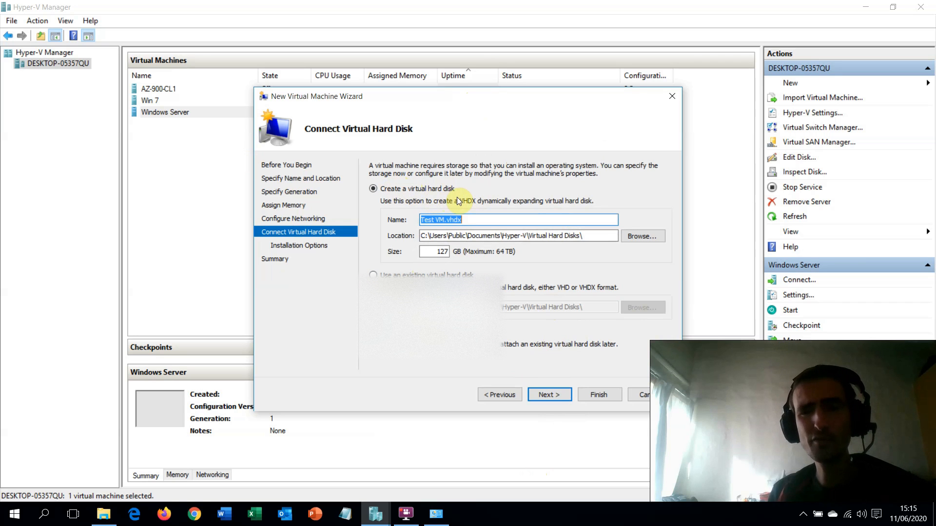
pyautogui.press('Tab')
pyautogui.press('Tab')
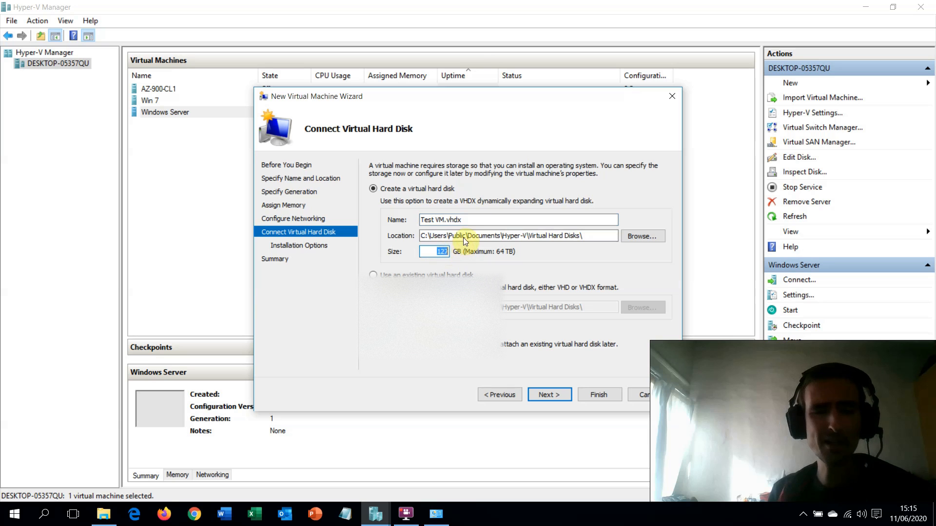
pyautogui.write('35')
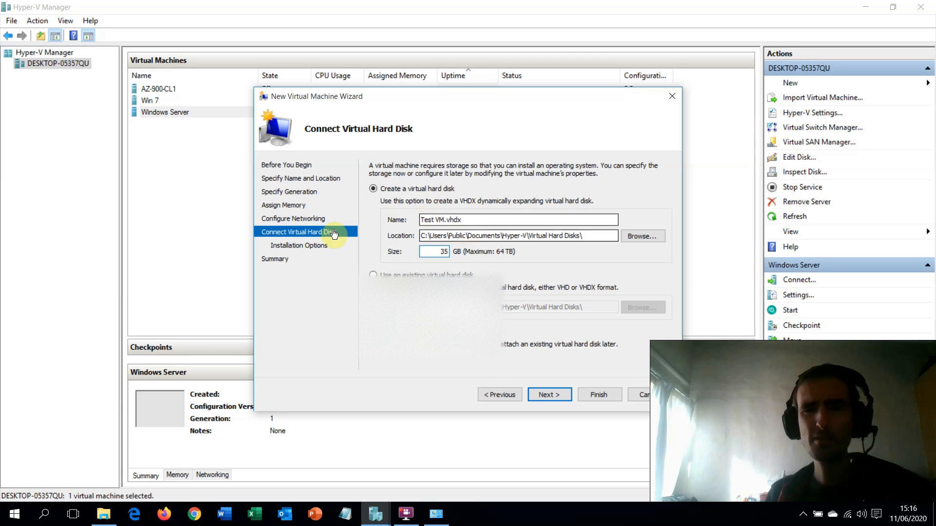
# Check the free space on the host's drives in File Explorer and return to the virtual hard disk size setting
pyautogui.doubleClick(447, 251)
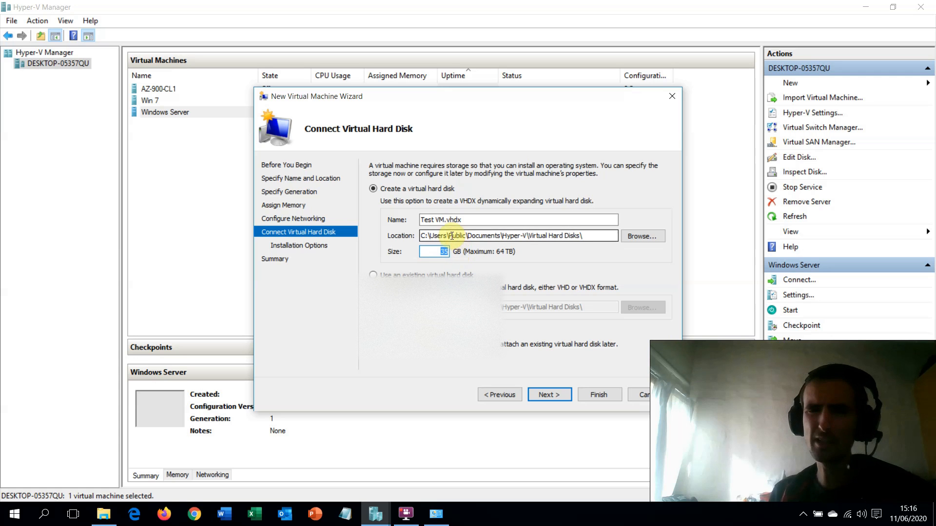
pyautogui.click(104, 513)
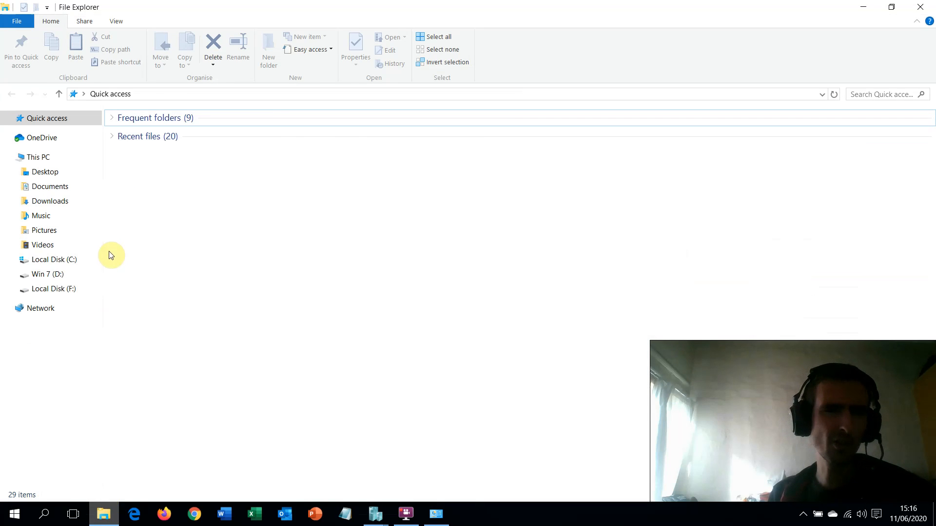
pyautogui.click(67, 261)
pyautogui.click(49, 158)
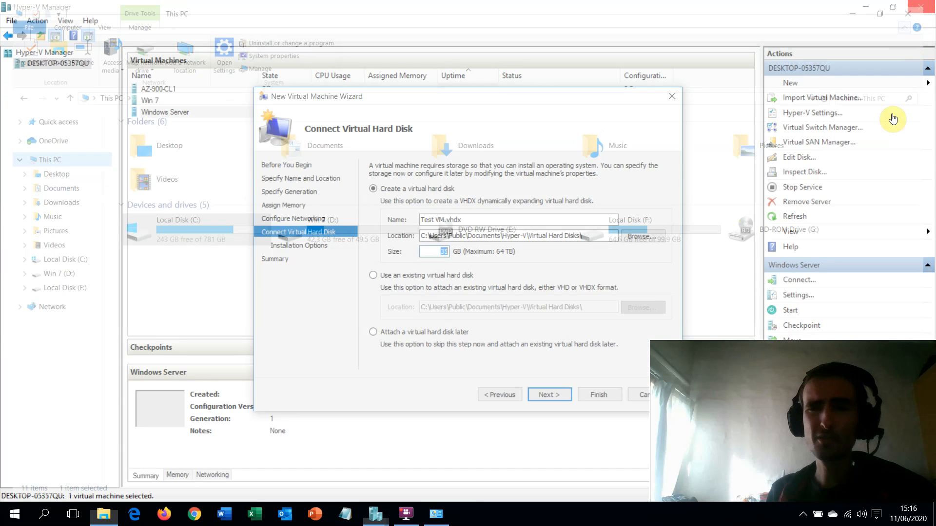
pyautogui.click(435, 252)
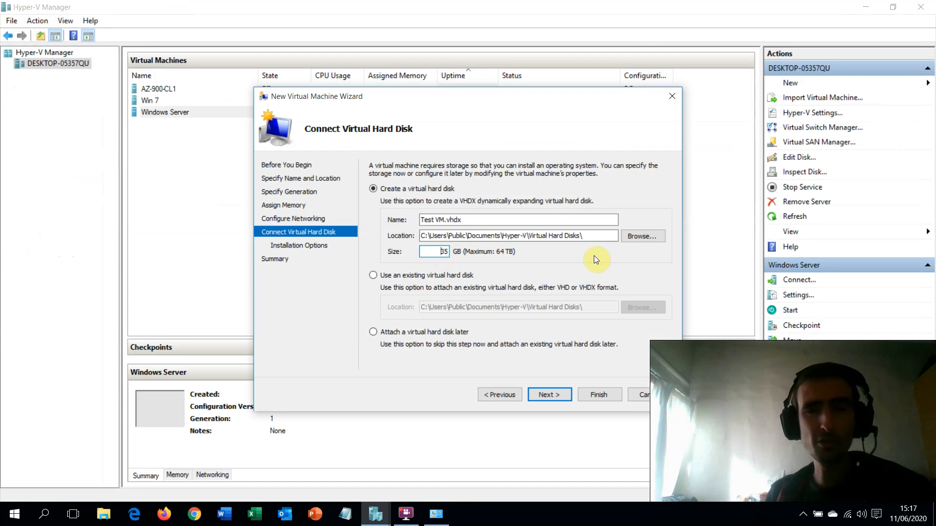
# Compare the existing-disk option, keep creating a new virtual hard disk, and continue to the installation options
pyautogui.click(392, 276)
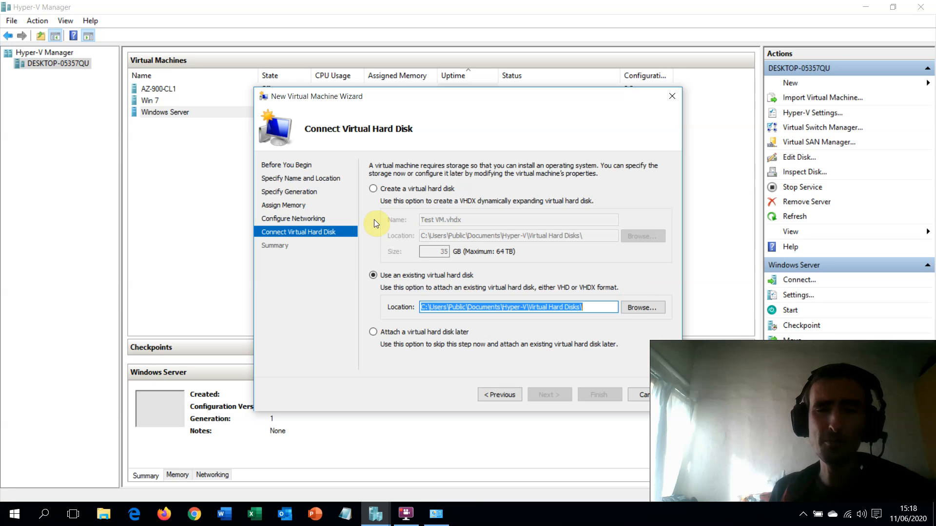
pyautogui.click(407, 189)
pyautogui.click(550, 395)
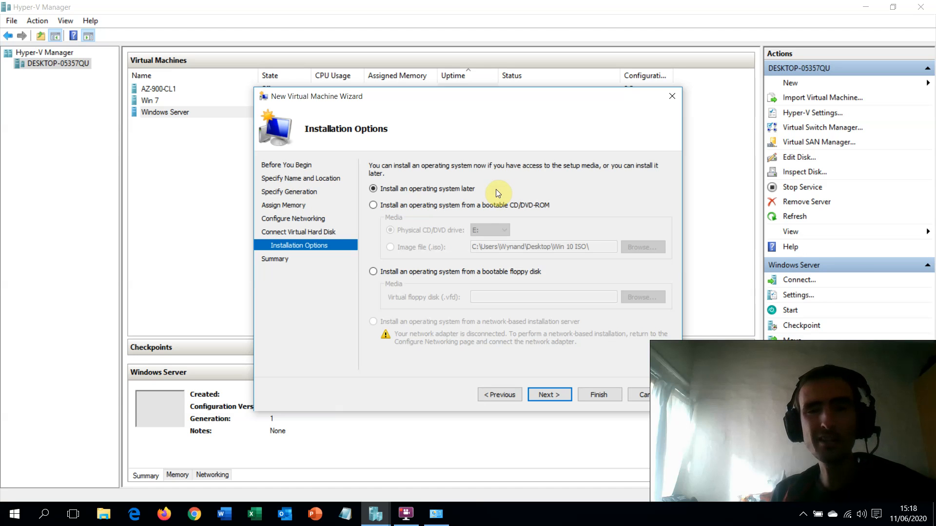
# Choose the Windows 10 Enterprise 1809 x64 ISO from the Win 10 ISO folder as bootable installation media and finish creating the virtual machine
pyautogui.click(464, 208)
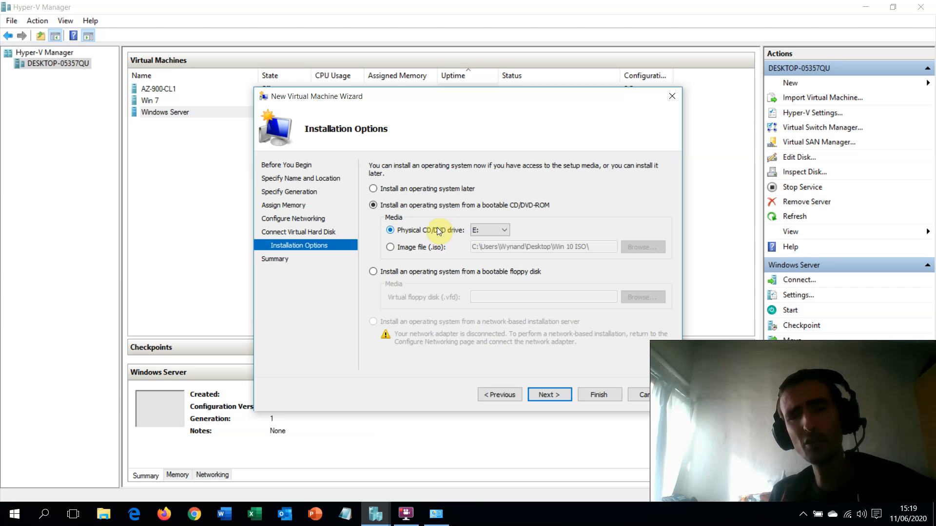
pyautogui.click(427, 249)
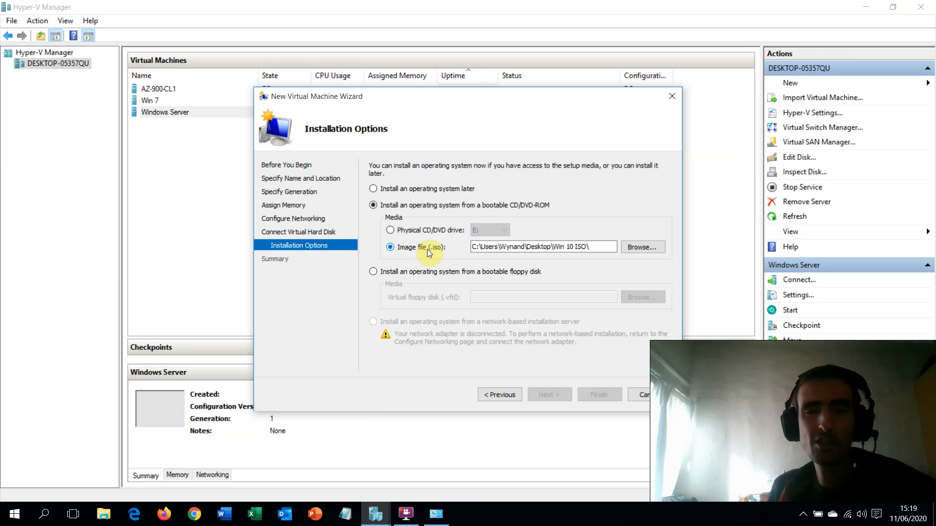
pyautogui.click(650, 247)
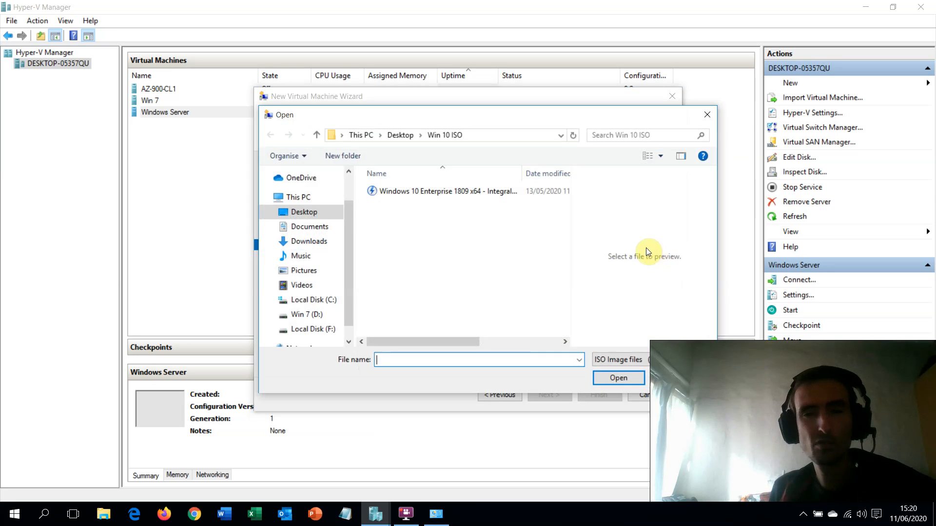
pyautogui.click(428, 193)
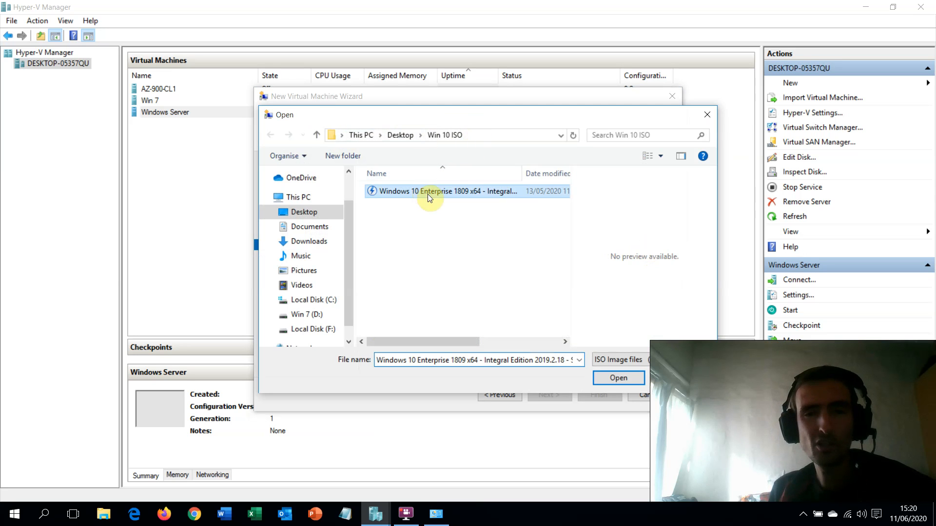
pyautogui.click(633, 382)
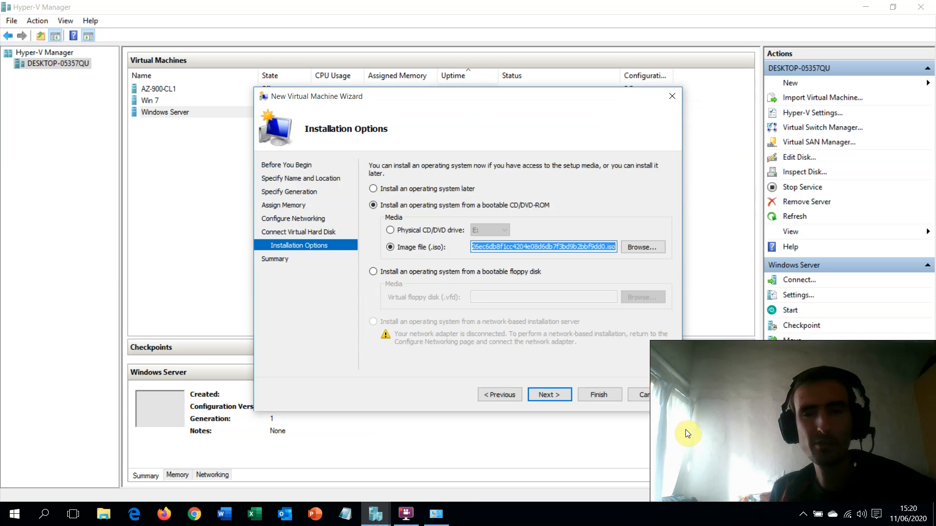
pyautogui.click(552, 393)
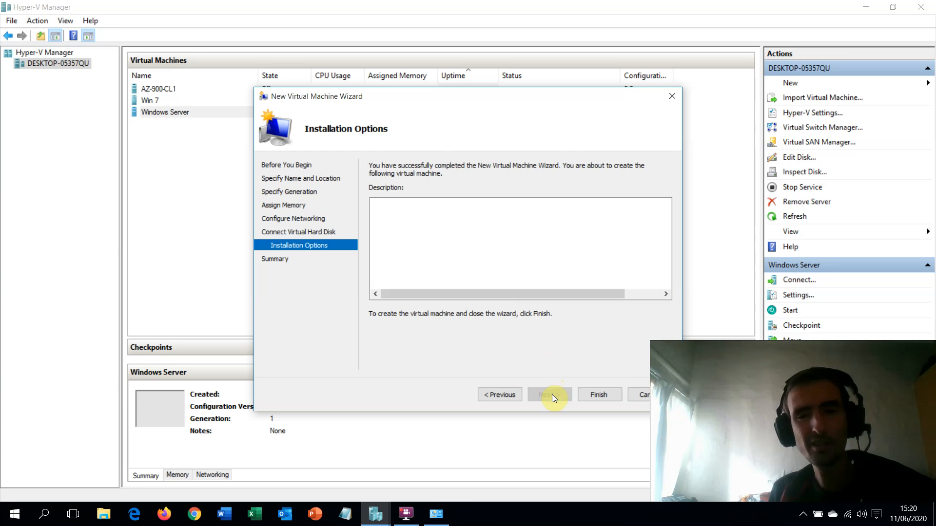
pyautogui.click(608, 397)
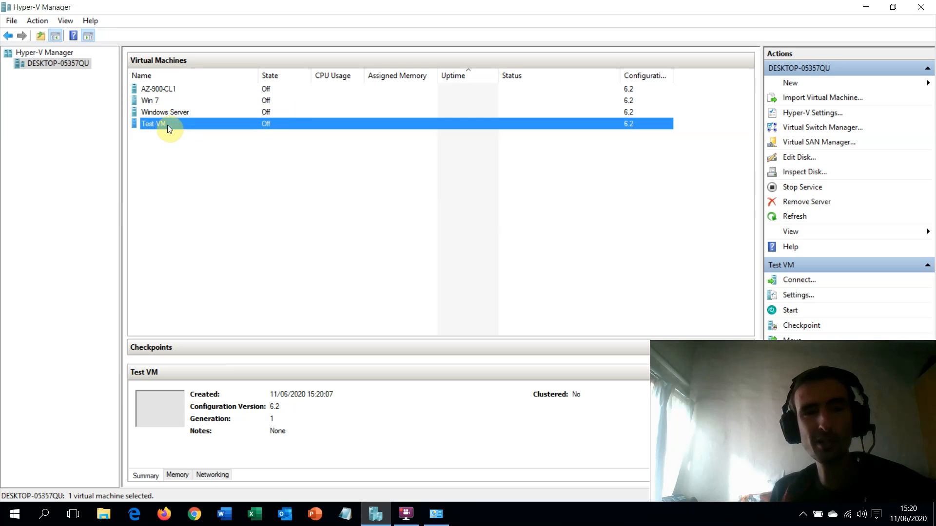
pyautogui.rightClick(167, 124)
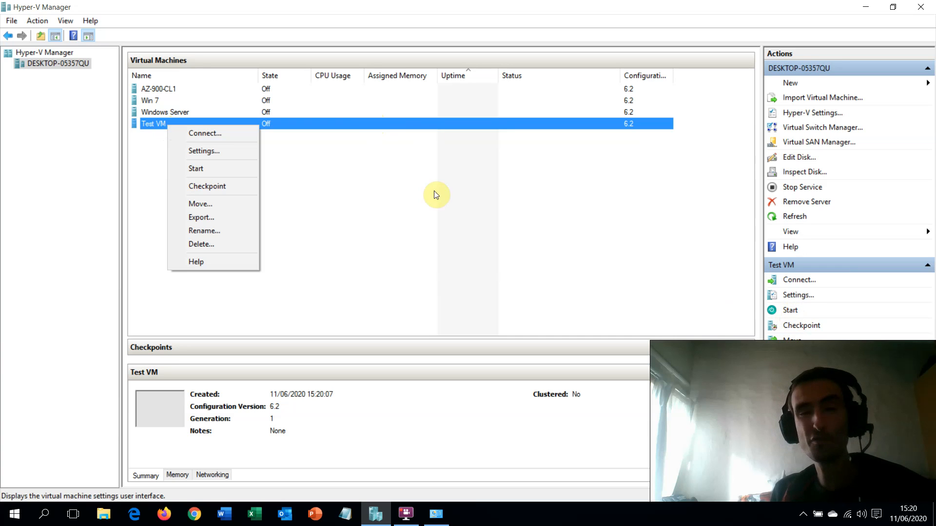
pyautogui.click(349, 166)
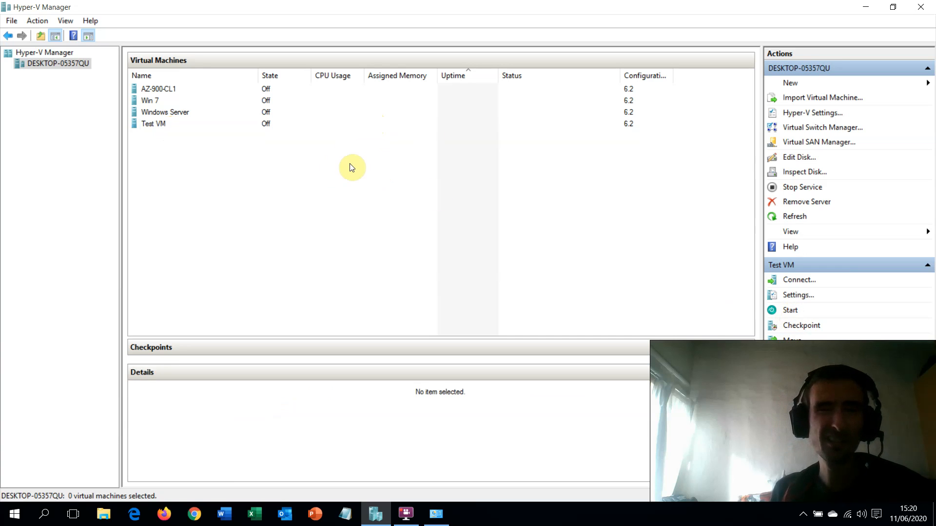
pyautogui.click(204, 125)
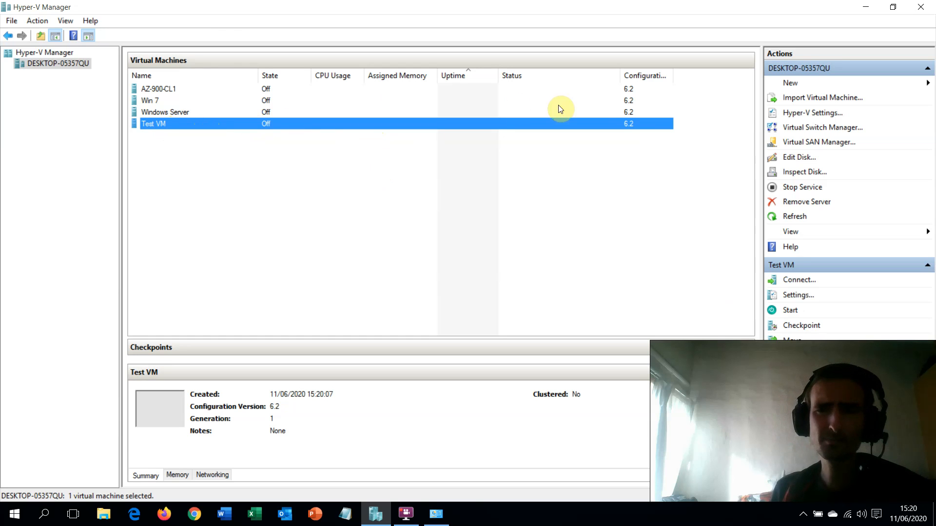
# Open the Virtual Switch Manager and examine the properties of each existing private, internal and external virtual switch
pyautogui.click(812, 129)
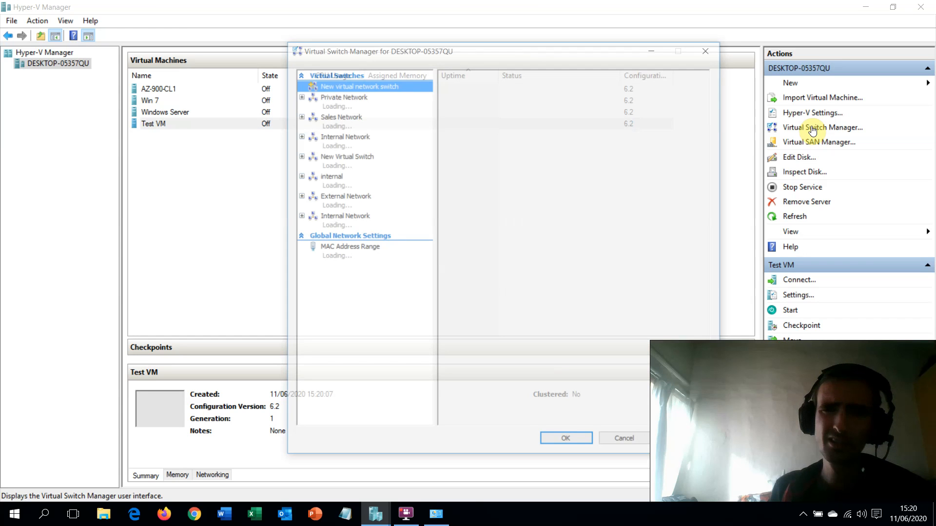
pyautogui.click(349, 101)
pyautogui.click(352, 124)
pyautogui.click(343, 142)
pyautogui.click(343, 161)
pyautogui.click(343, 182)
pyautogui.click(342, 202)
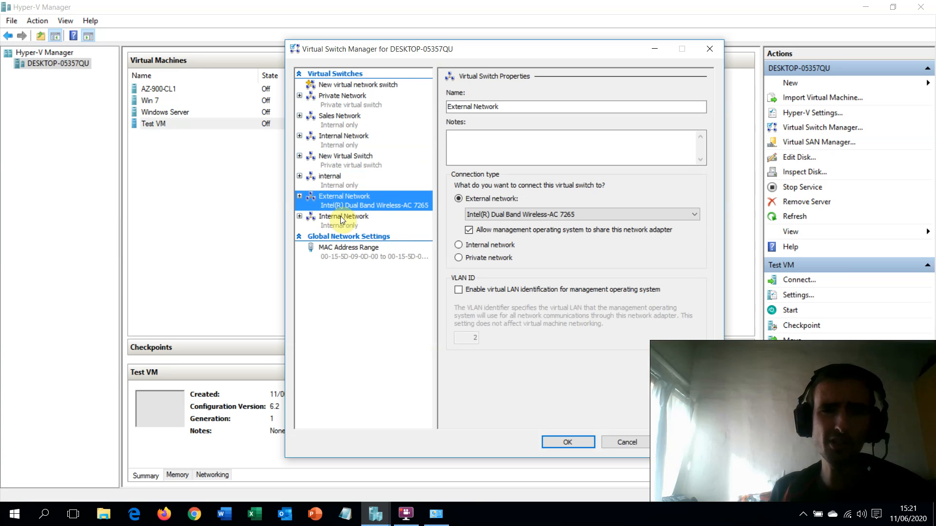
pyautogui.click(341, 220)
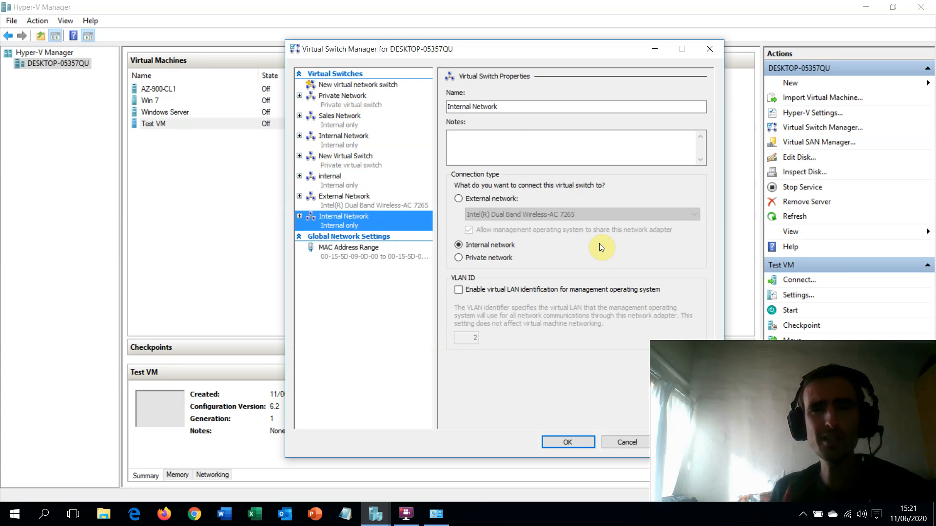
# Compare the External, Internal and Private types offered for a new virtual network switch
pyautogui.click(356, 87)
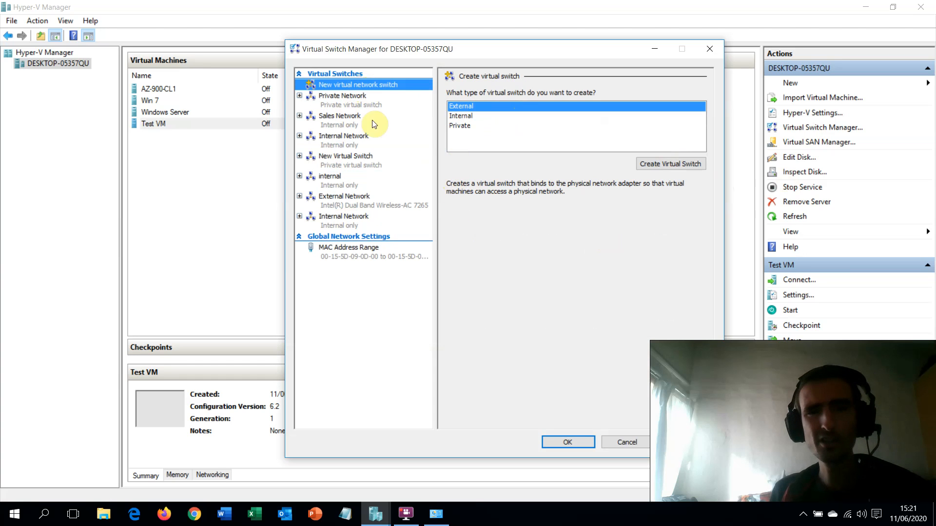
pyautogui.click(461, 127)
pyautogui.click(462, 117)
pyautogui.click(465, 107)
pyautogui.click(466, 127)
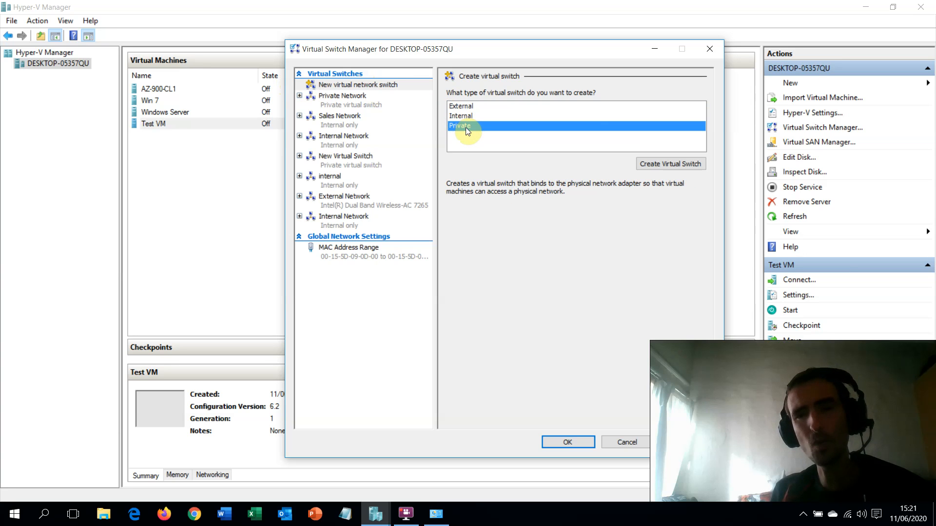
pyautogui.click(466, 116)
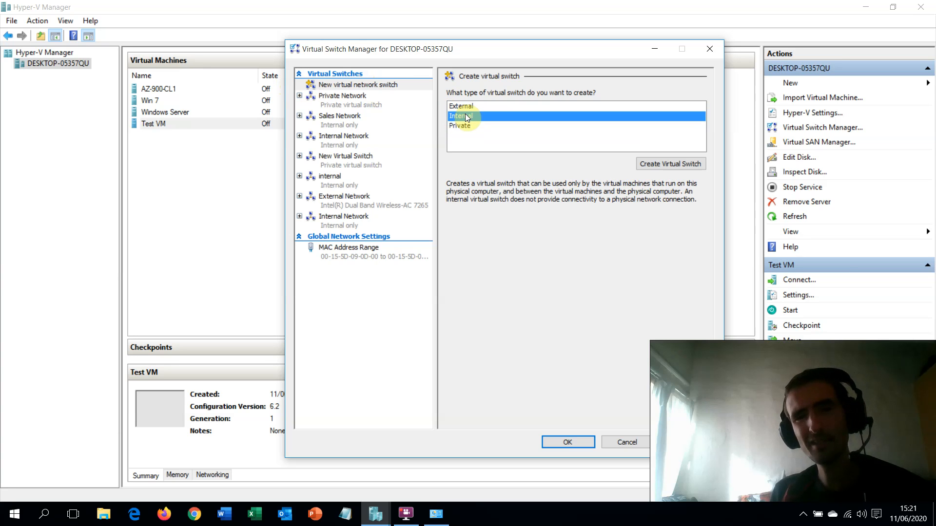
# Review the External, Private and Internal switch descriptions alongside the Windows Server and Test VM entries in the virtual machine list
pyautogui.click(463, 106)
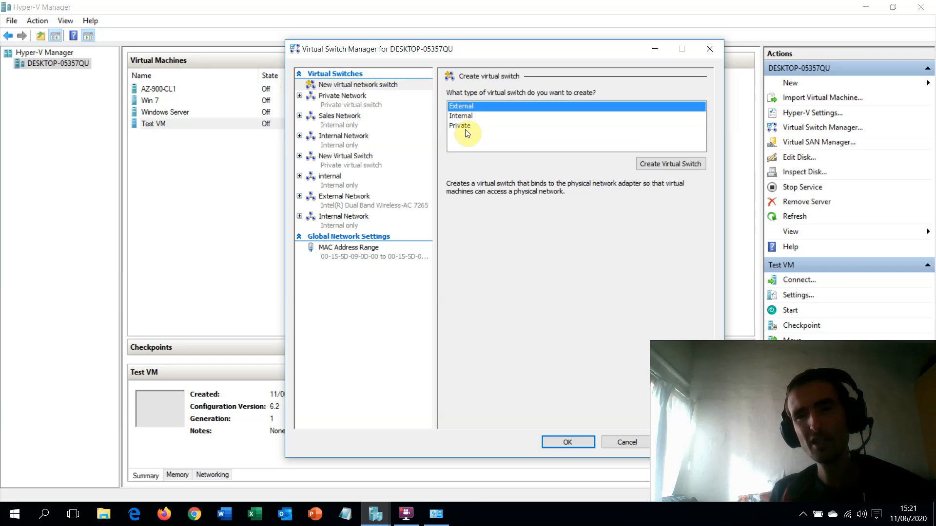
pyautogui.click(466, 128)
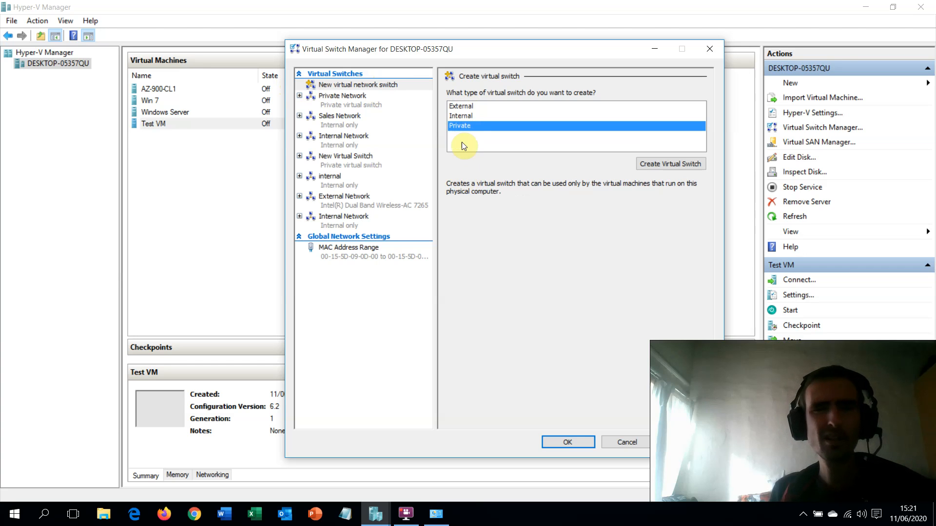
pyautogui.click(158, 113)
pyautogui.click(157, 124)
pyautogui.click(167, 113)
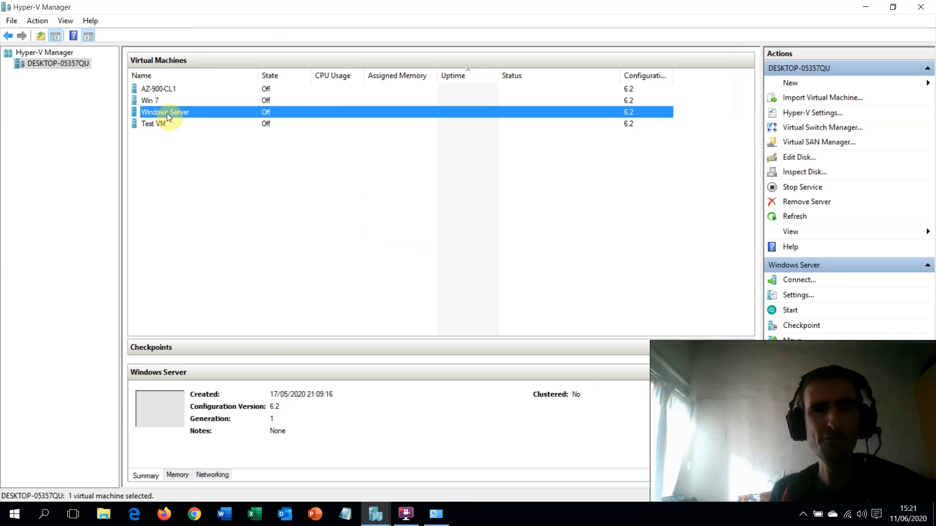
pyautogui.click(169, 124)
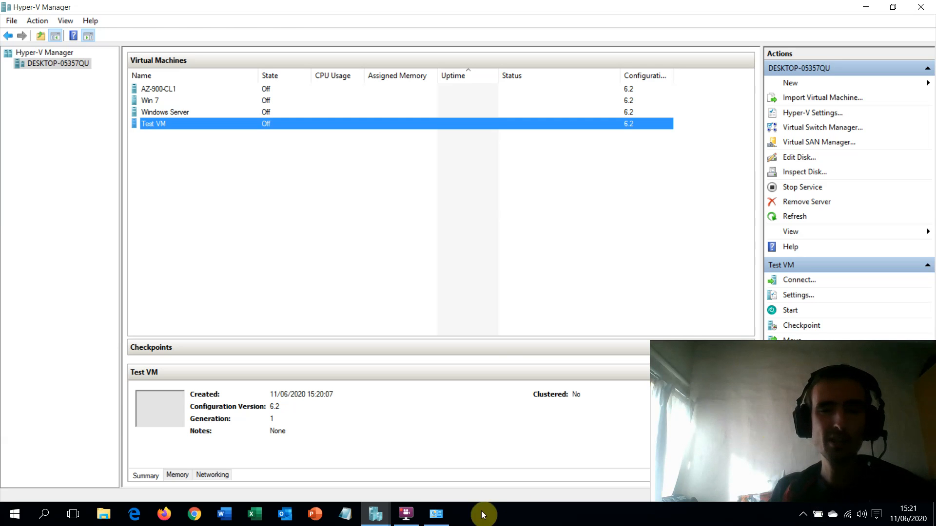
pyautogui.moveTo(375, 514)
pyautogui.click(428, 457)
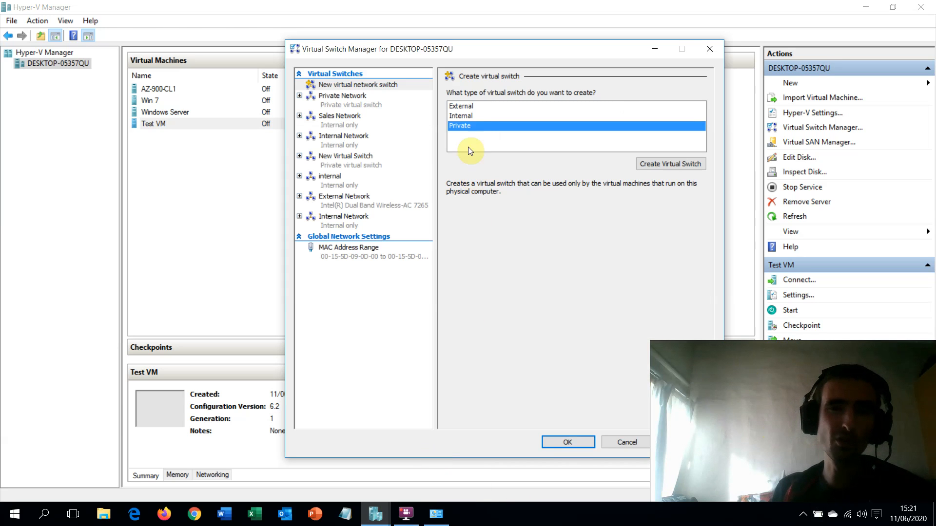
pyautogui.click(464, 117)
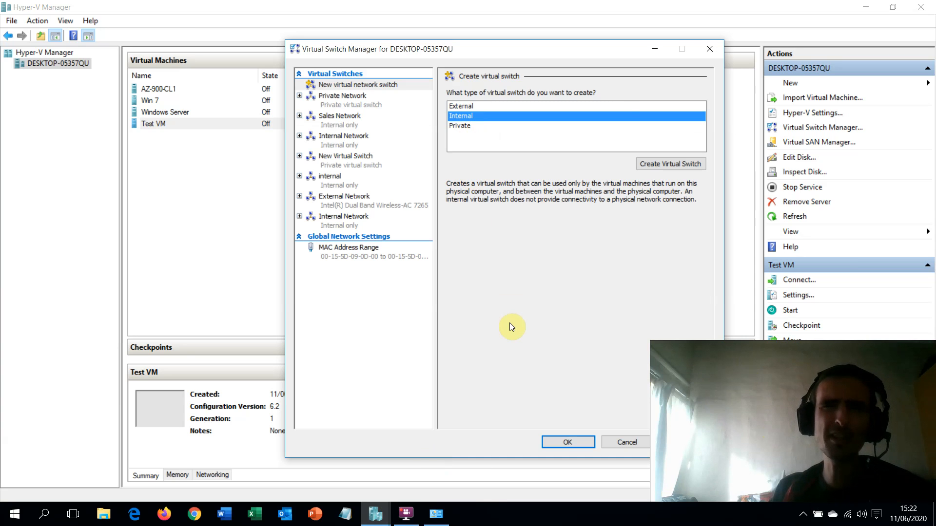
pyautogui.click(181, 112)
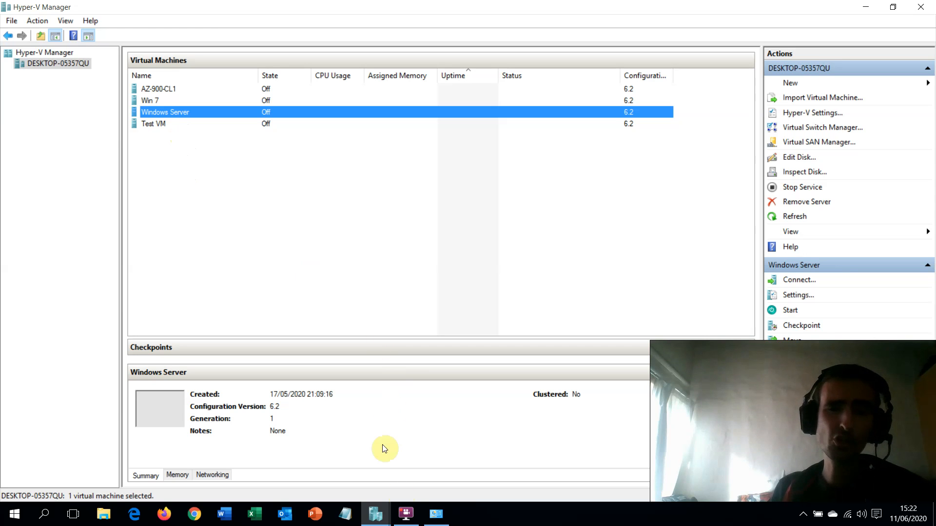
pyautogui.click(376, 513)
pyautogui.click(411, 467)
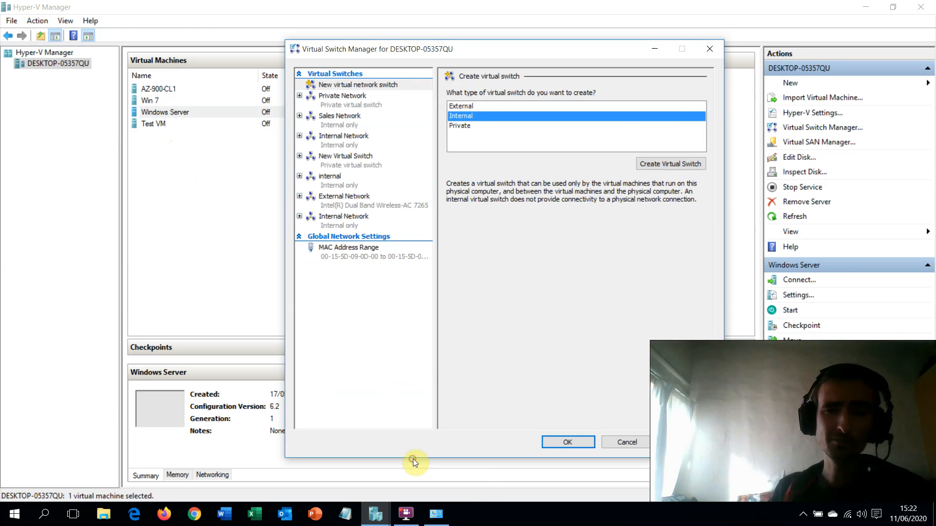
# Contrast the Internal and Private switch types, checking the External type's description as well
pyautogui.click(461, 105)
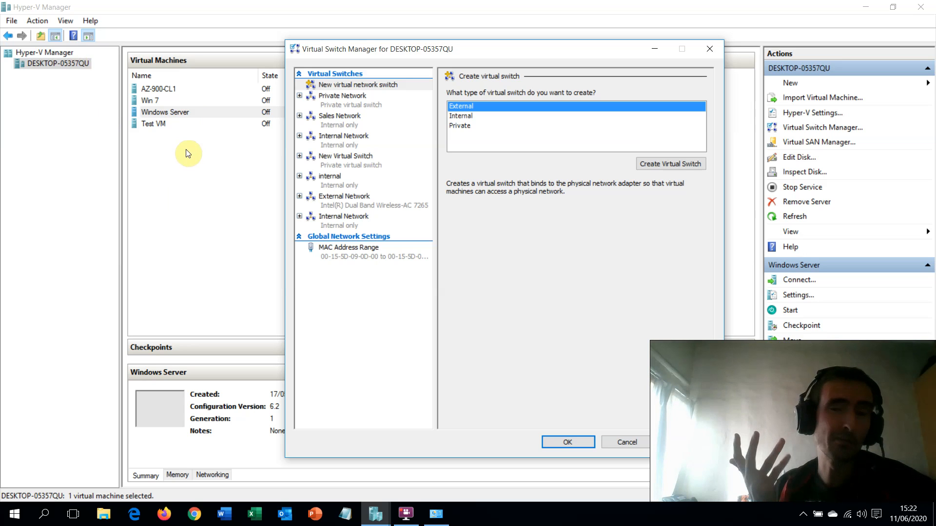
pyautogui.click(463, 126)
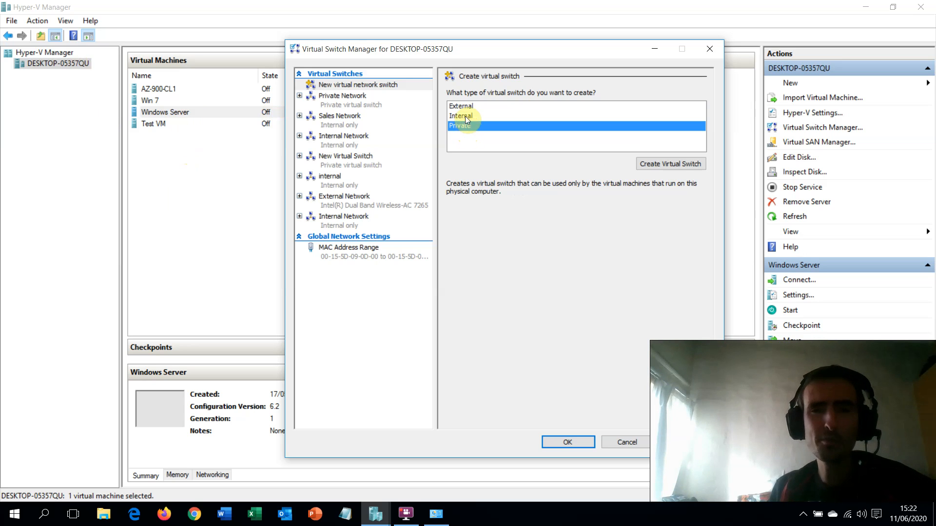
pyautogui.click(464, 116)
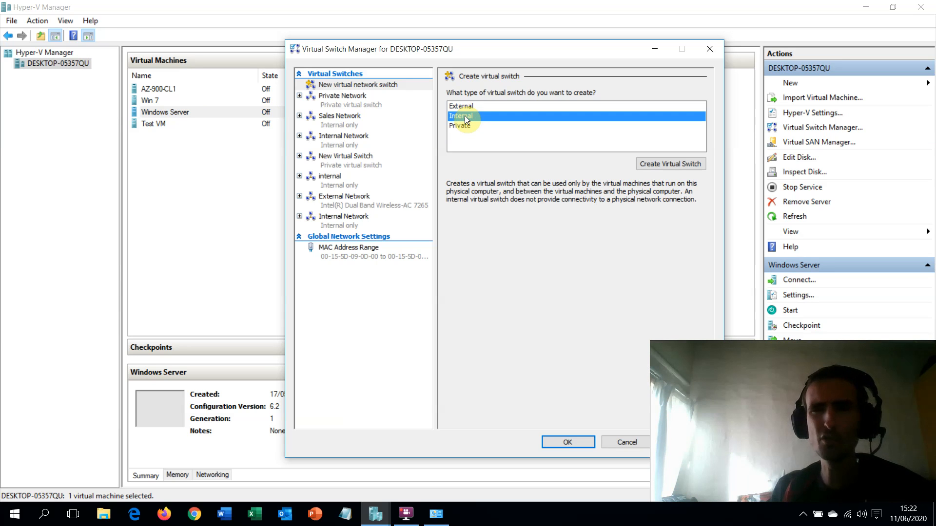
pyautogui.click(463, 105)
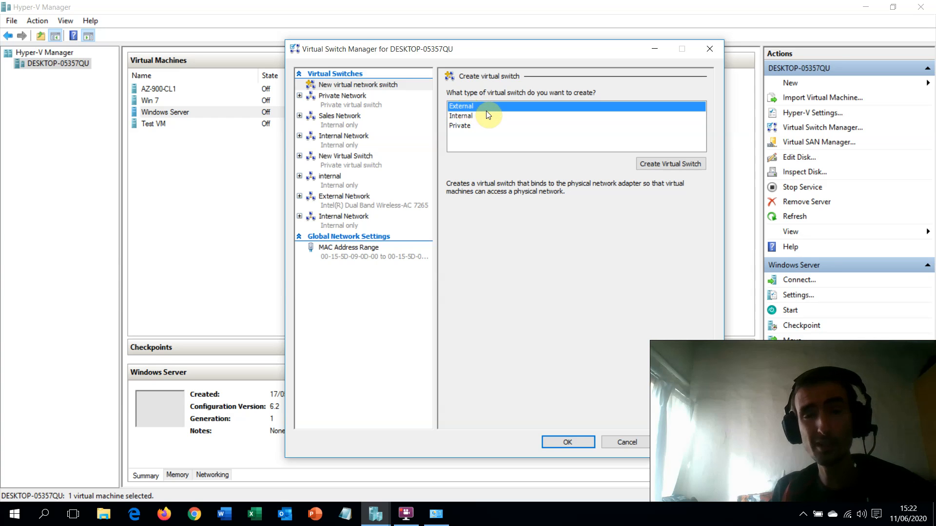
pyautogui.click(475, 116)
pyautogui.click(468, 123)
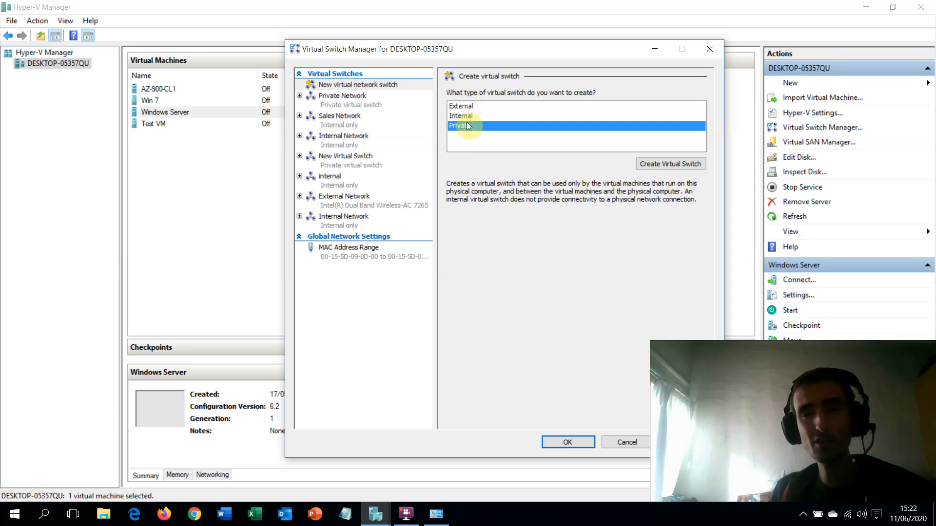
pyautogui.click(471, 118)
pyautogui.click(472, 126)
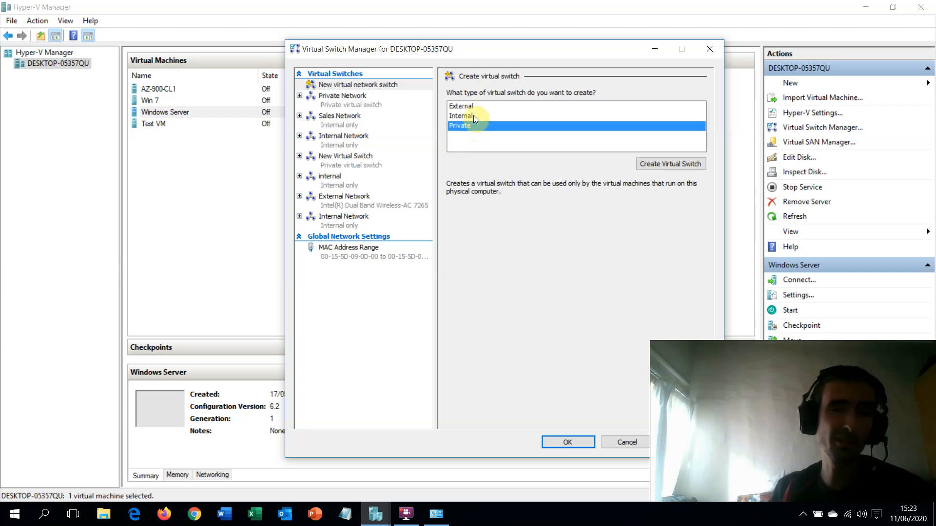
pyautogui.click(473, 118)
pyautogui.click(471, 126)
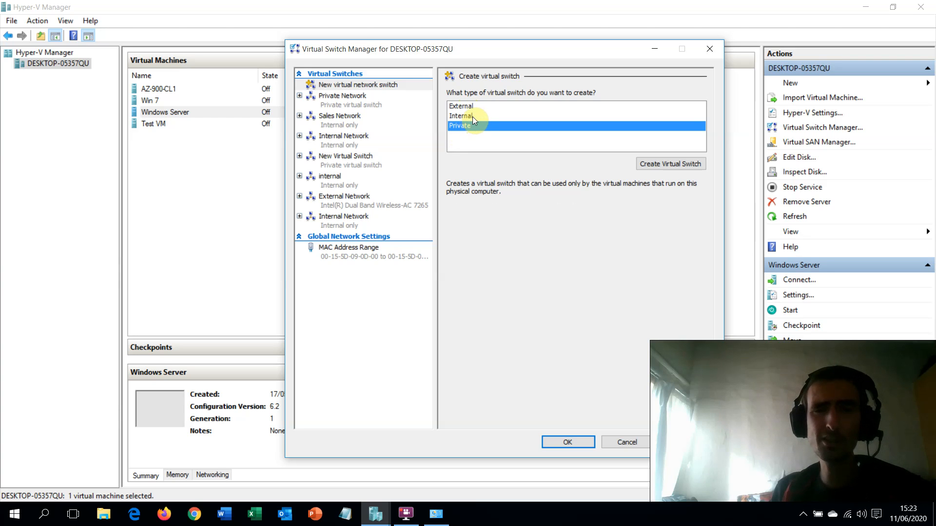
pyautogui.click(465, 116)
pyautogui.click(468, 125)
# Create a new internal virtual switch and name it BananaTown
pyautogui.click(469, 117)
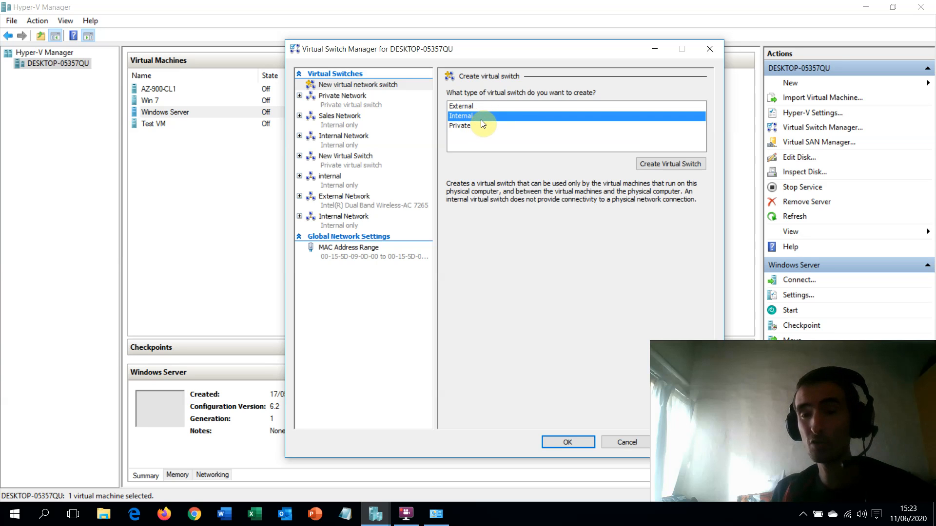
pyautogui.click(657, 163)
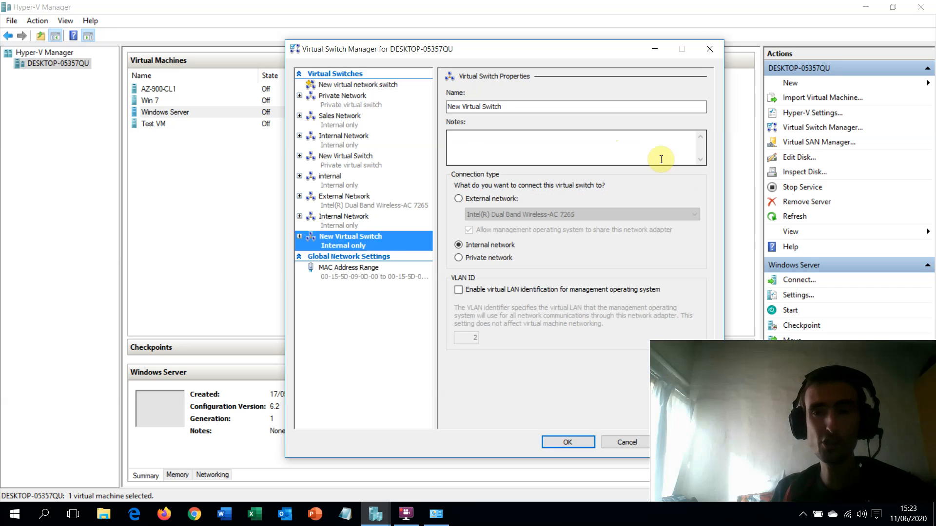
pyautogui.moveTo(536, 106); pyautogui.dragTo(419, 105)
pyautogui.write('BananaTown')
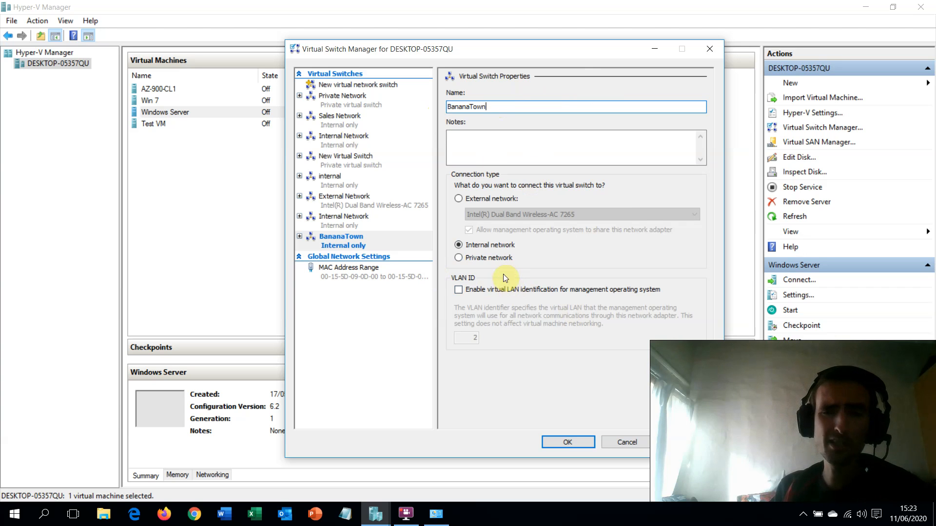
# Inspect the physical adapters offered for an external connection, set BananaTown back to Internal network and save the switch
pyautogui.click(500, 202)
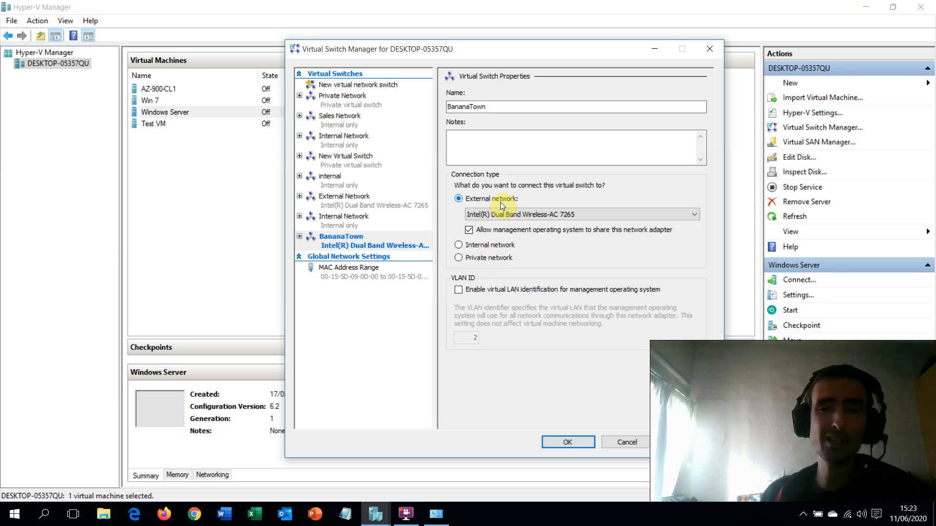
pyautogui.click(606, 215)
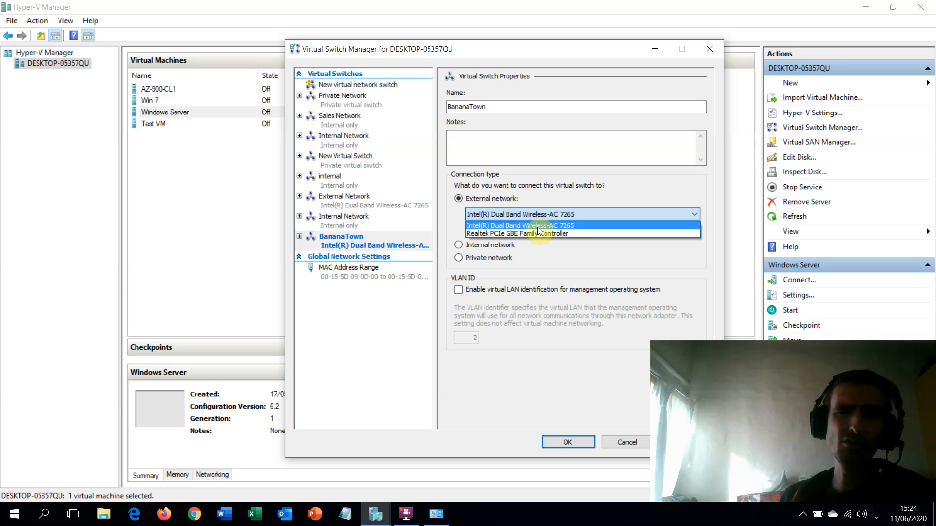
pyautogui.click(662, 189)
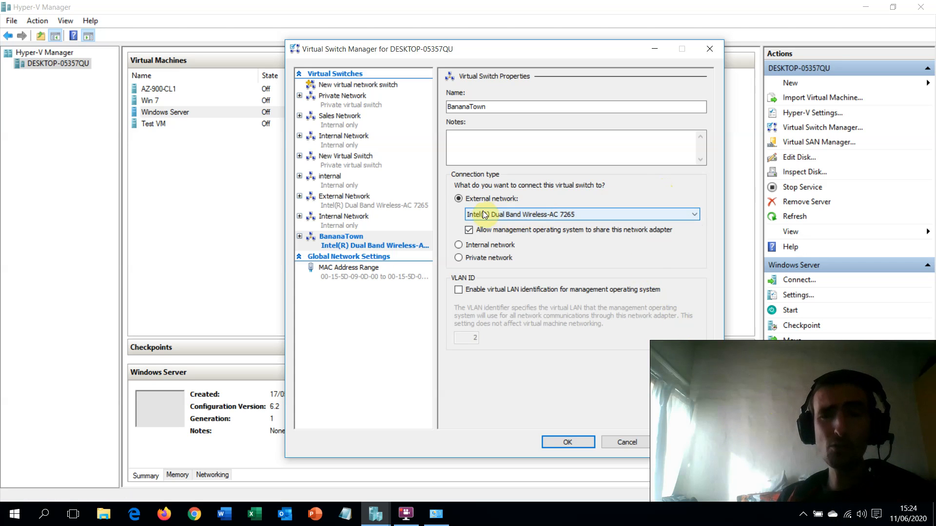
pyautogui.click(485, 244)
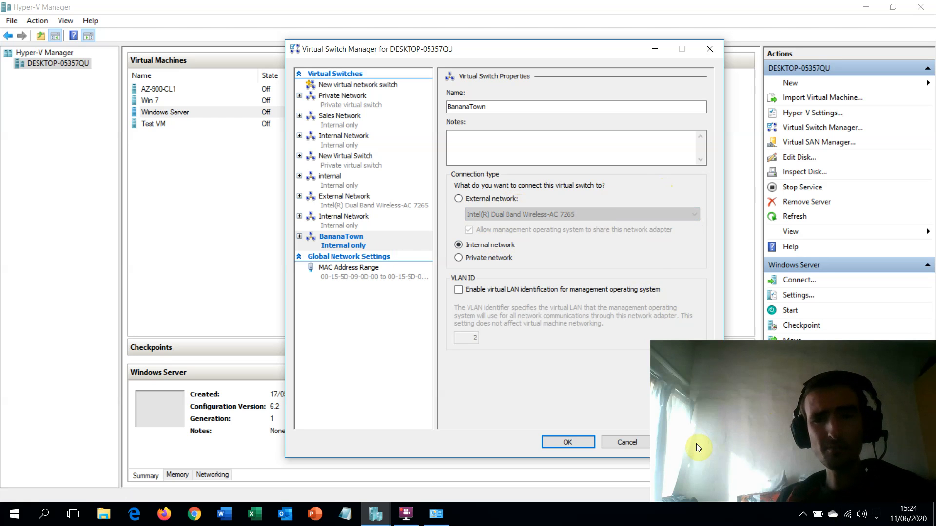
pyautogui.press('Return')
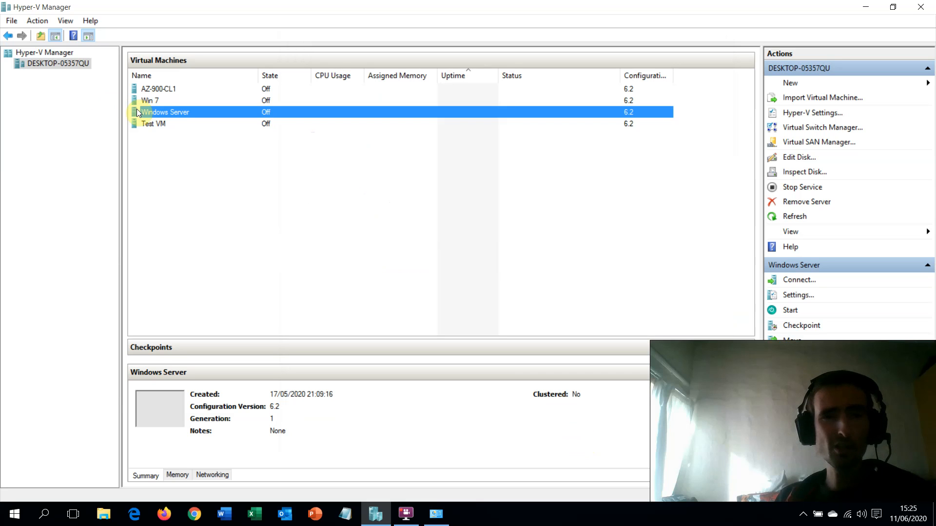
# Open the settings of Test VM and examine its memory, hard drive, DVD drive and network adapter
pyautogui.click(163, 126)
pyautogui.rightClick(162, 125)
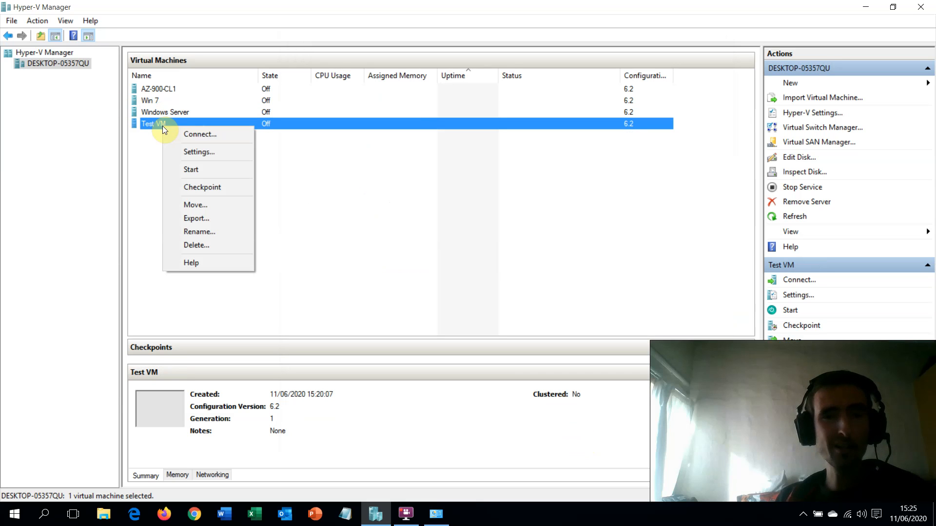
pyautogui.click(188, 151)
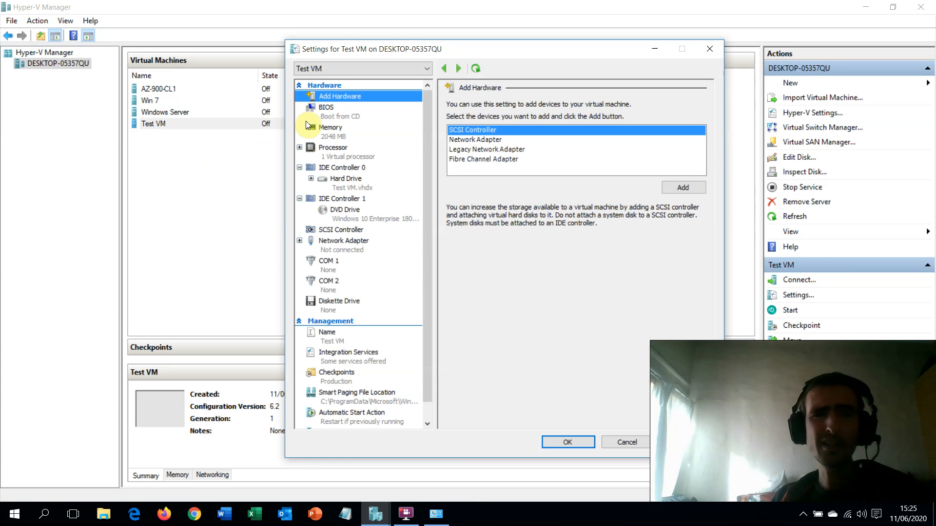
pyautogui.click(329, 131)
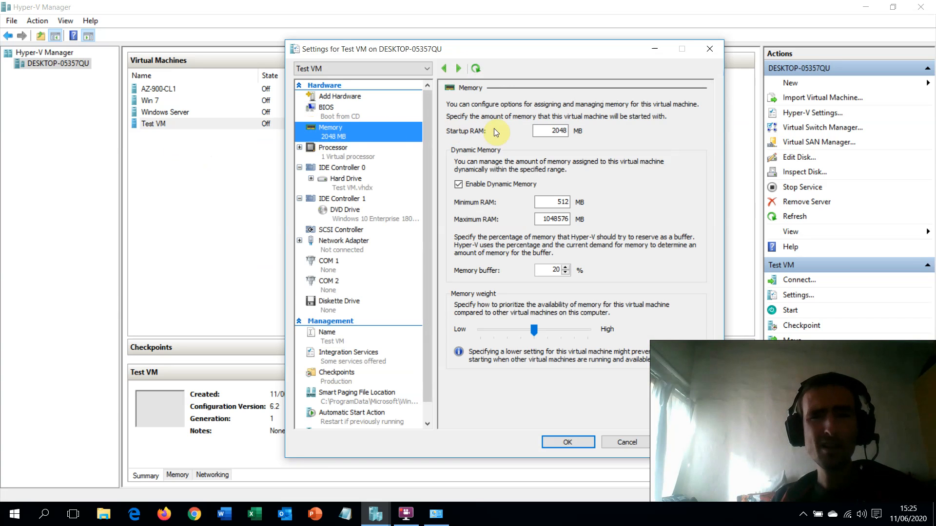
pyautogui.doubleClick(551, 130)
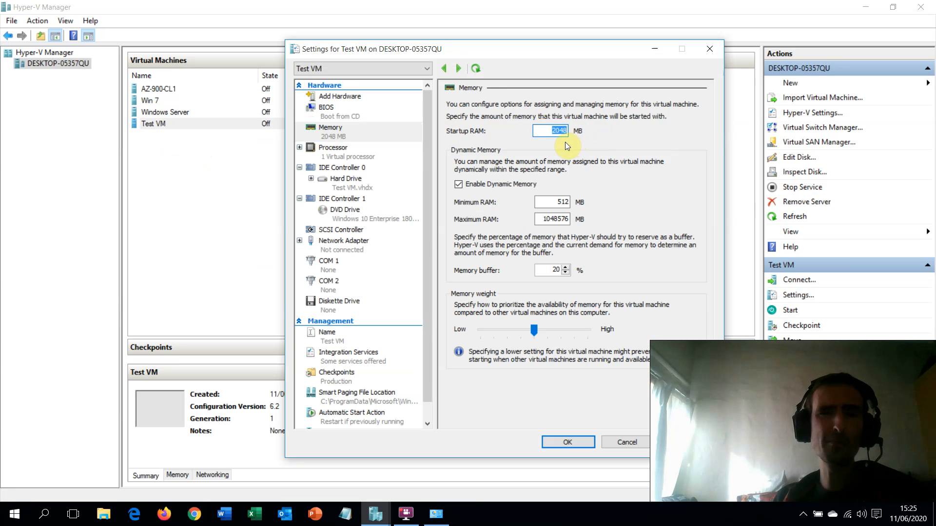
pyautogui.click(343, 180)
pyautogui.click(342, 210)
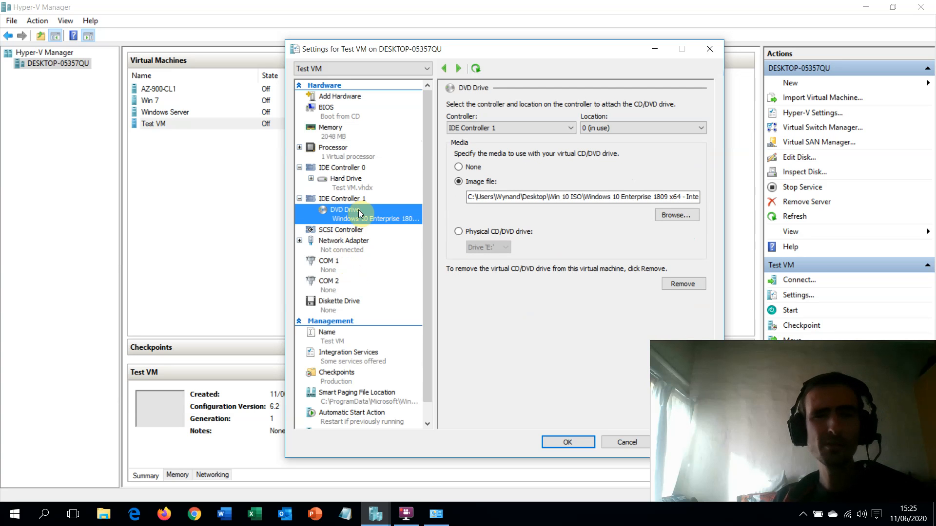
pyautogui.click(340, 244)
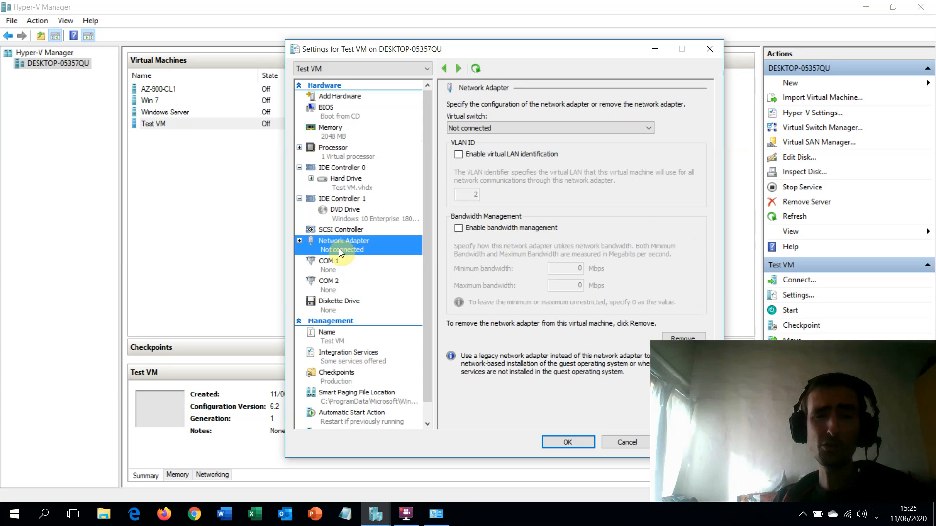
# Add a second network adapter to the Test VM hardware
pyautogui.click(348, 98)
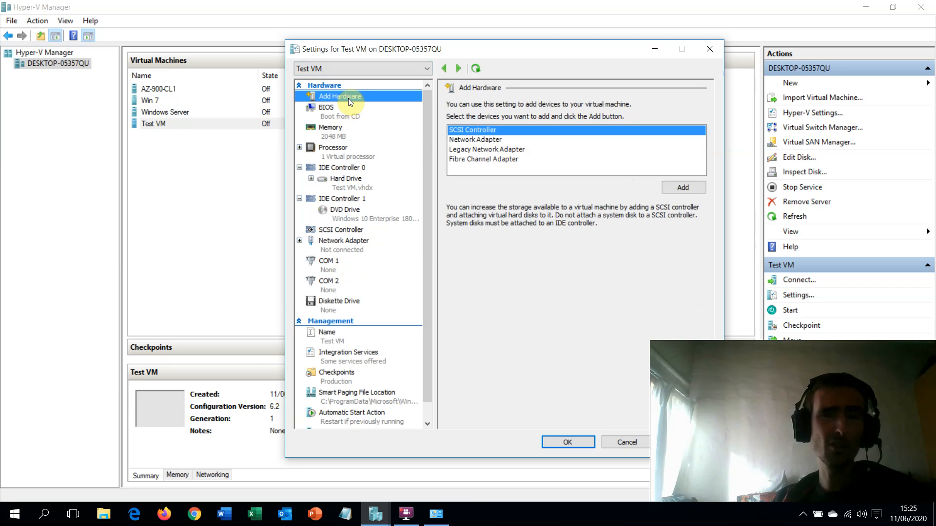
pyautogui.click(469, 140)
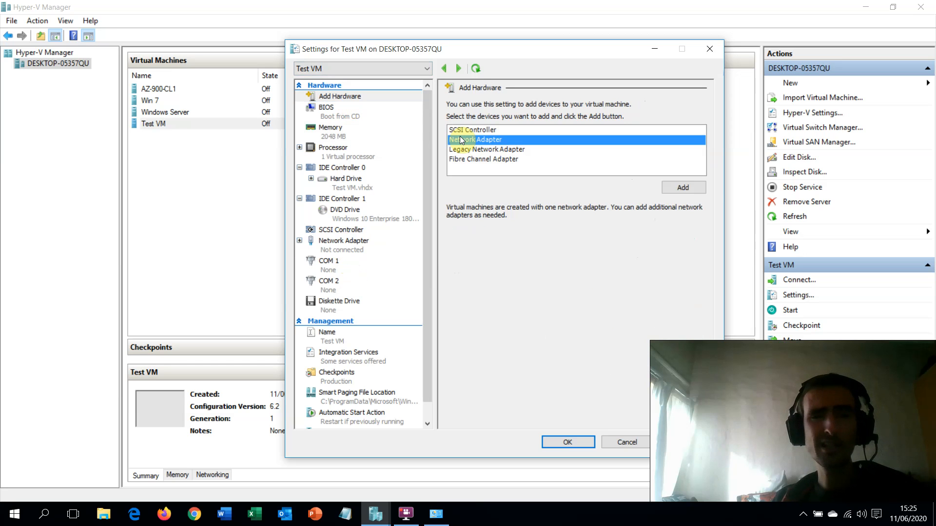
pyautogui.click(685, 187)
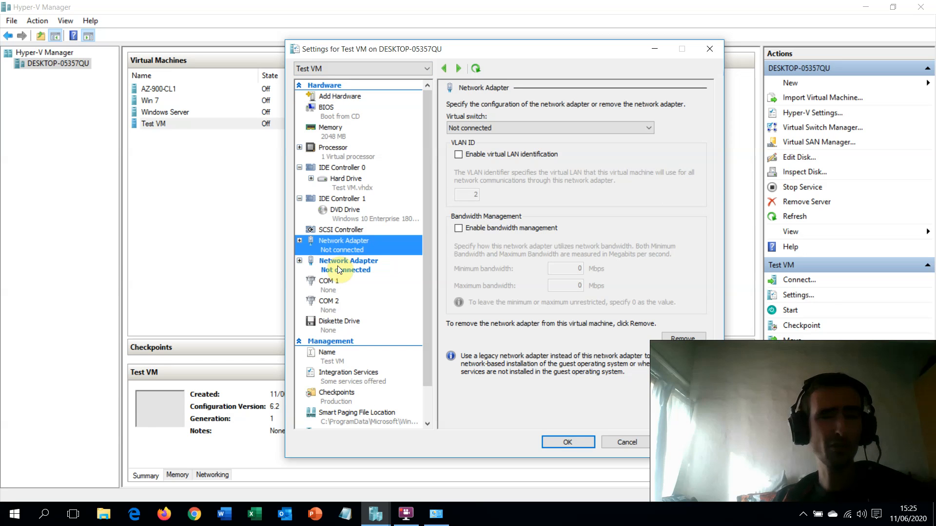
# Connect Test VM's first network adapter to the BananaTown virtual switch
pyautogui.click(342, 242)
pyautogui.click(347, 257)
pyautogui.click(342, 238)
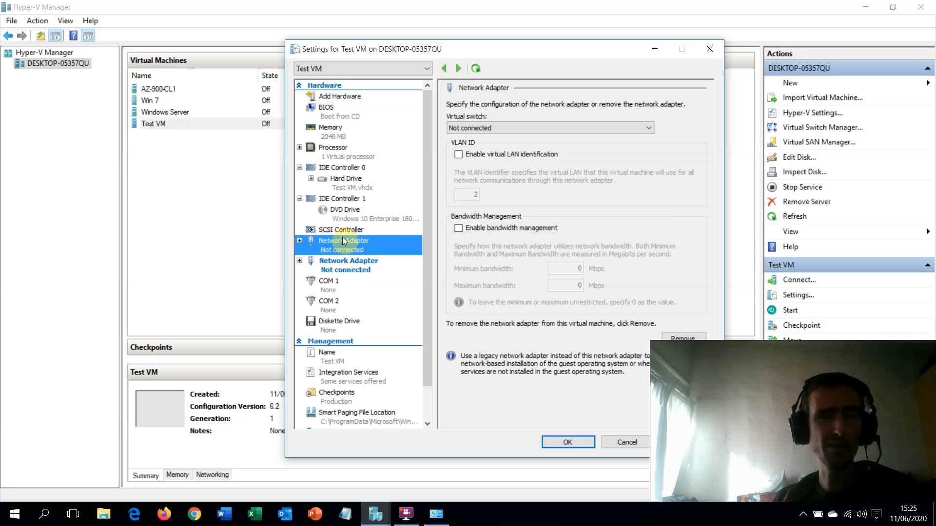
pyautogui.click(351, 258)
pyautogui.click(349, 249)
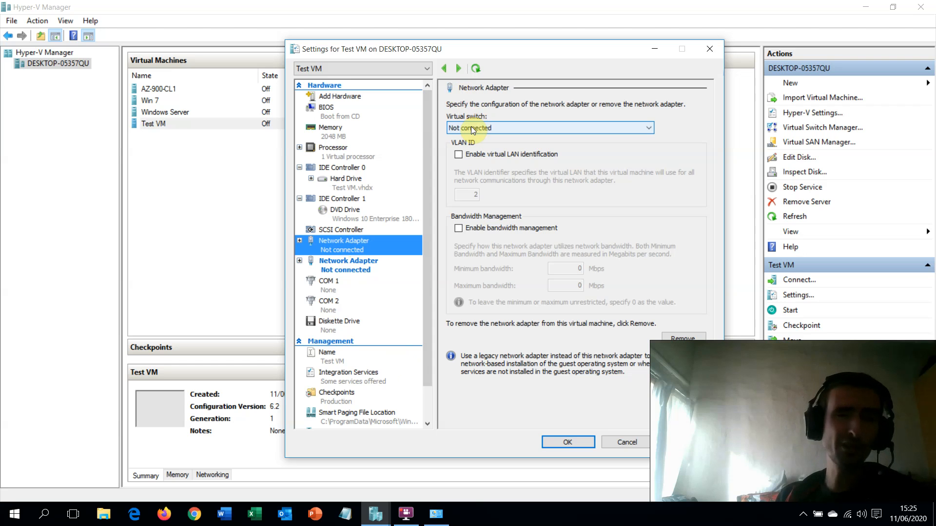
pyautogui.click(485, 127)
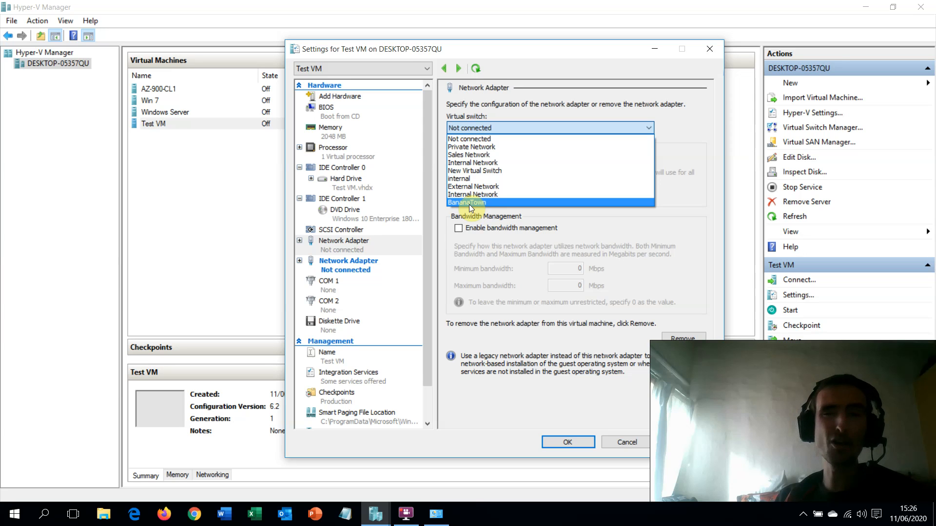
pyautogui.click(469, 203)
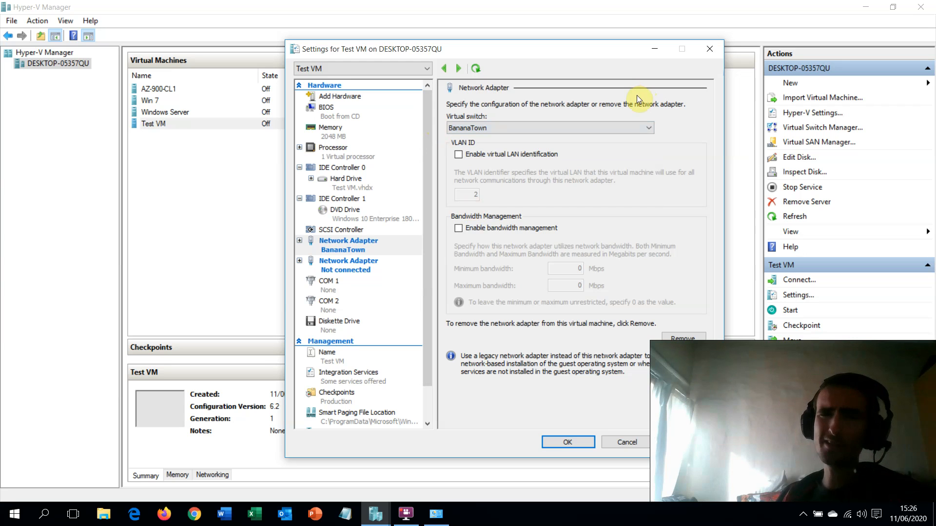
pyautogui.click(640, 128)
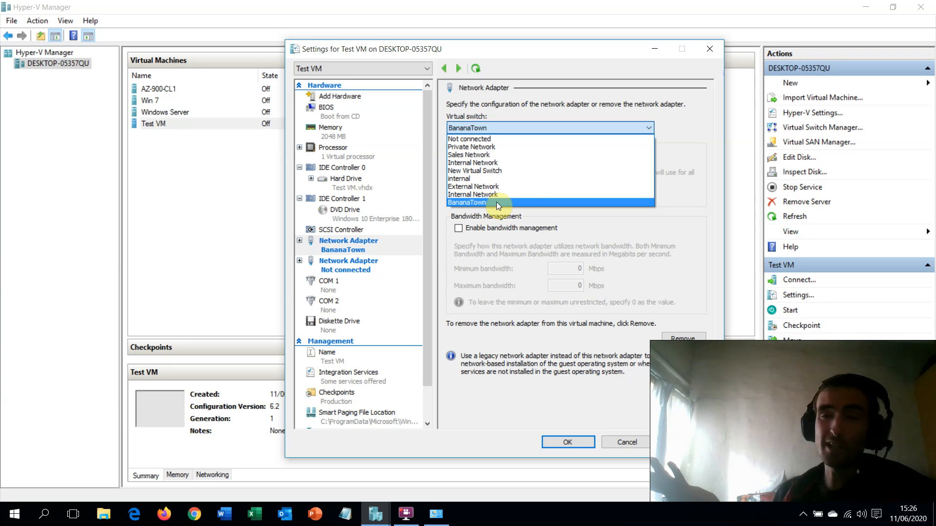
pyautogui.click(698, 139)
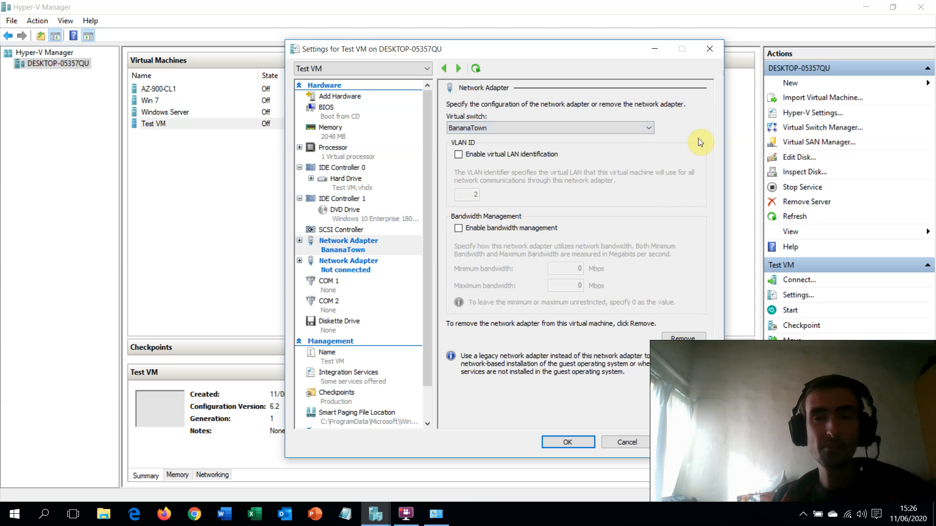
# Check the second network adapter's configuration, then apply the adapter changes and close Test VM's settings
pyautogui.click(329, 270)
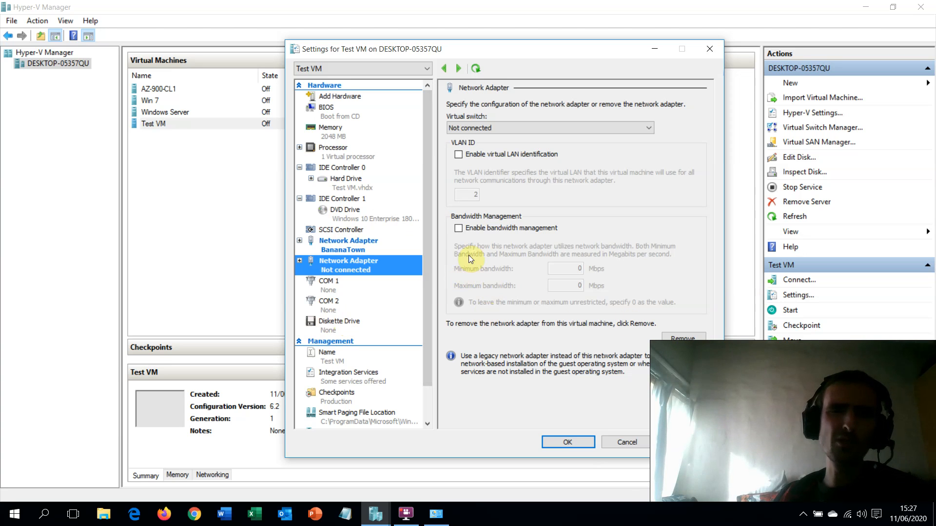
pyautogui.click(330, 251)
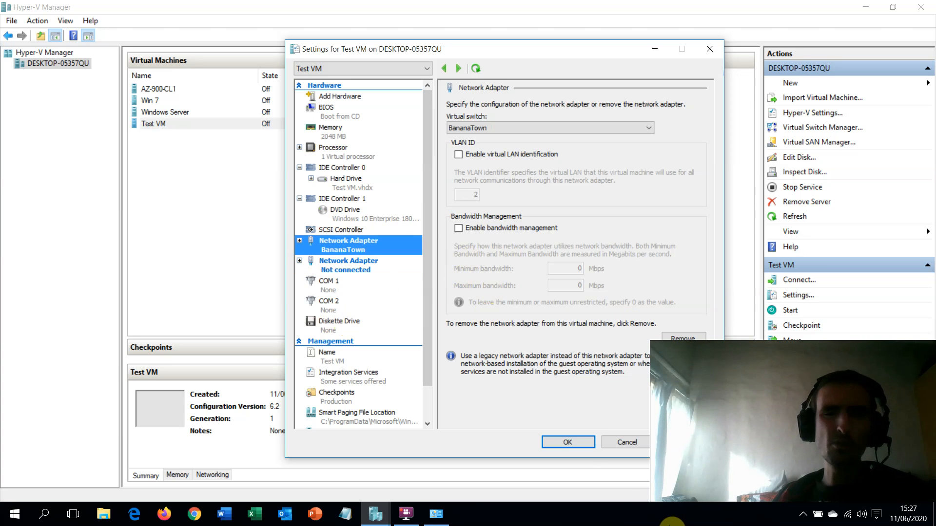
pyautogui.click(691, 443)
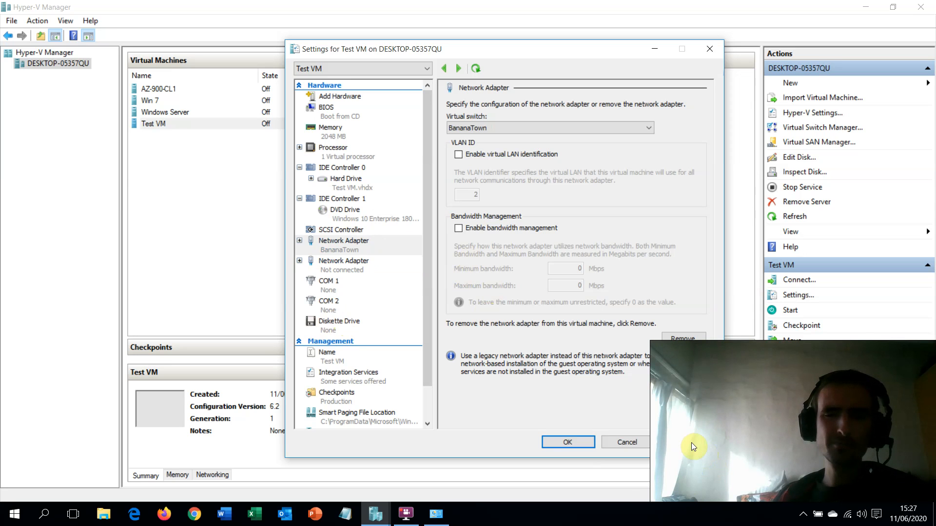
pyautogui.click(560, 443)
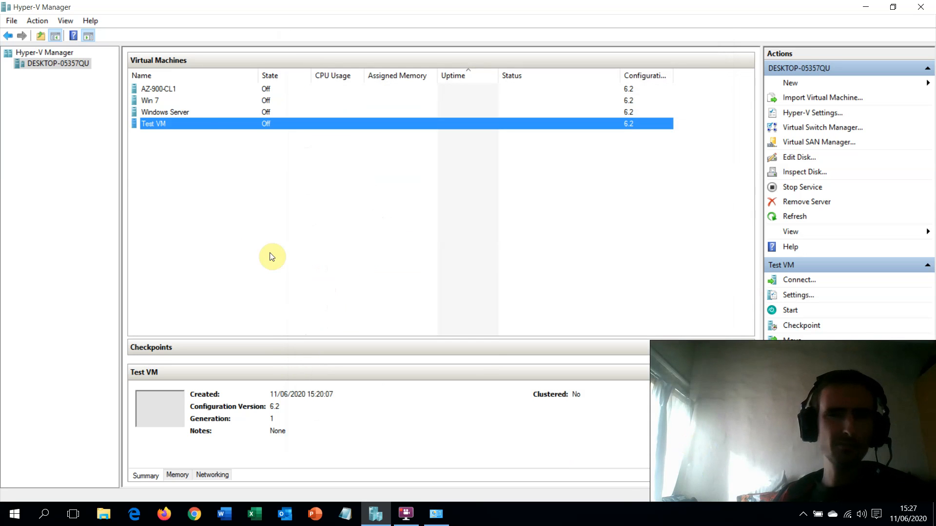
# Start Test VM and open a connection window to it, moved slightly upward
pyautogui.rightClick(184, 127)
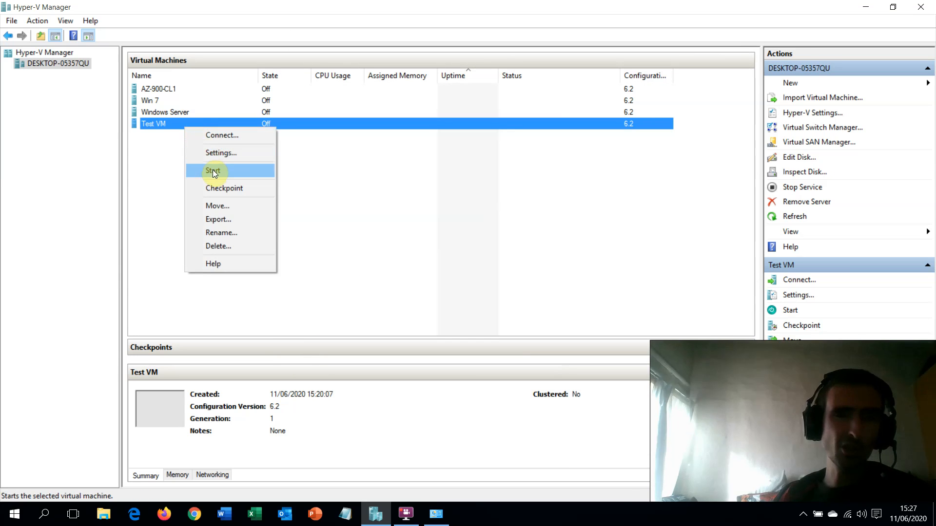
pyautogui.click(213, 171)
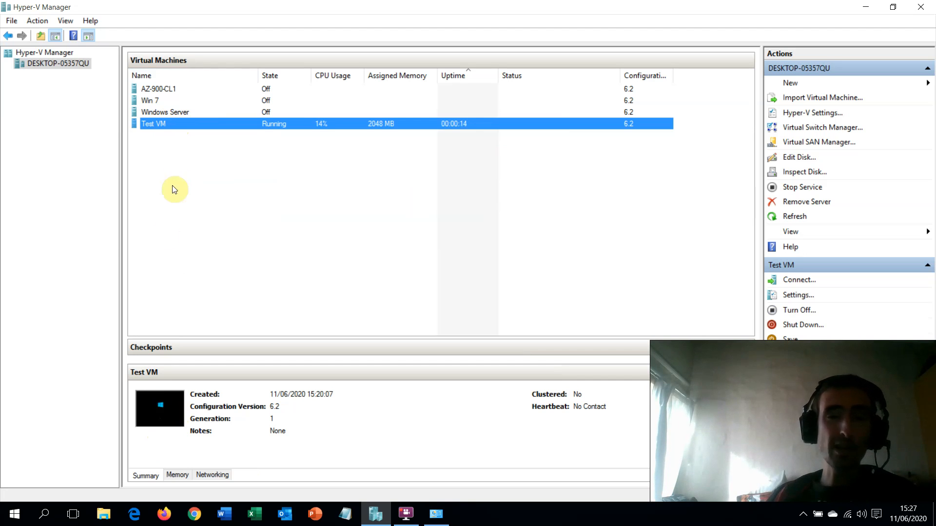
pyautogui.rightClick(192, 127)
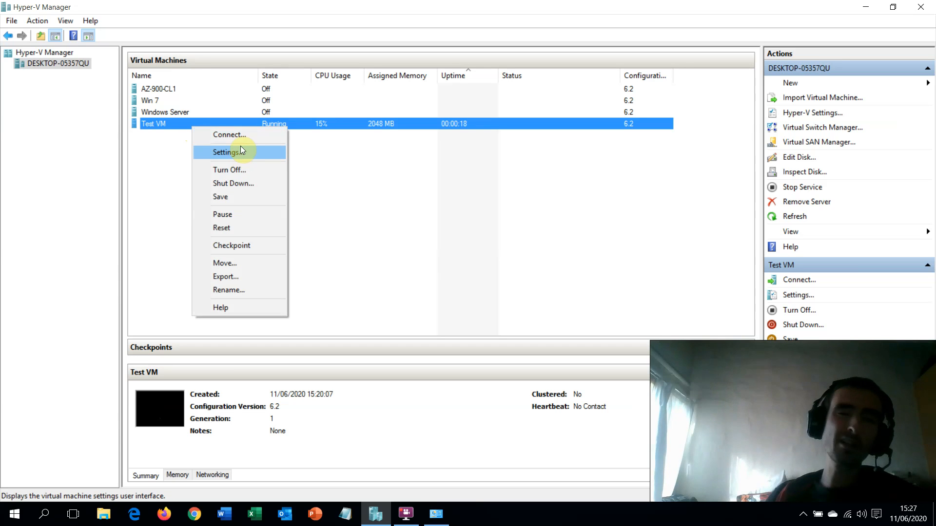
pyautogui.click(243, 133)
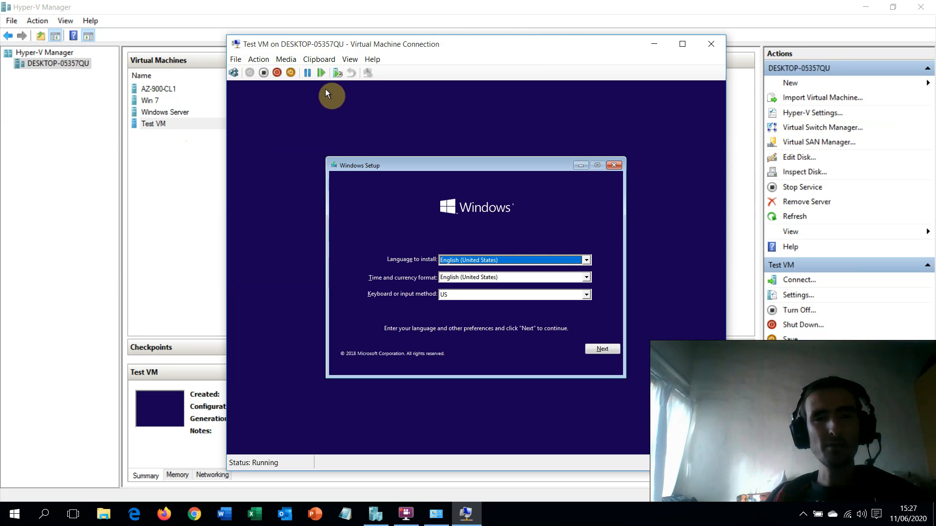
pyautogui.moveTo(467, 46); pyautogui.dragTo(469, 38)
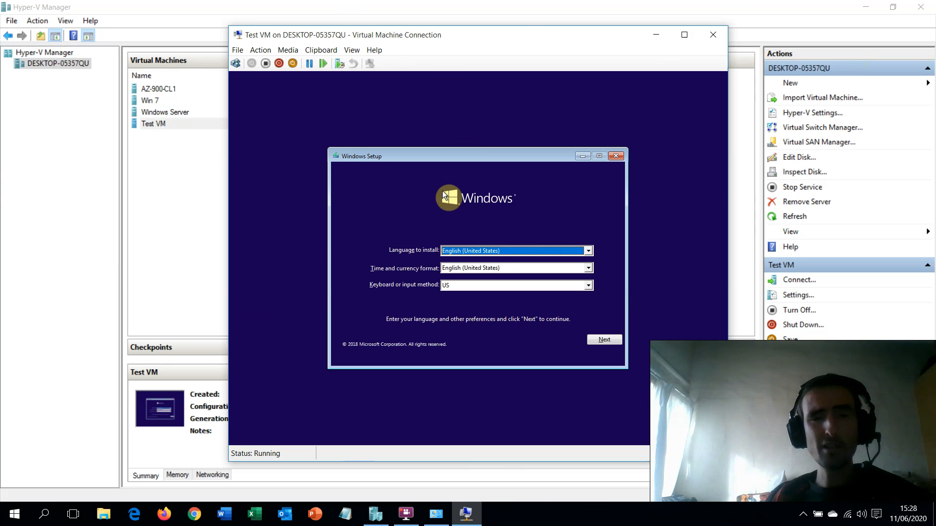
# Show the Test VM connection in full screen mode, restore it to a window, and switch to full screen again
pyautogui.click(352, 50)
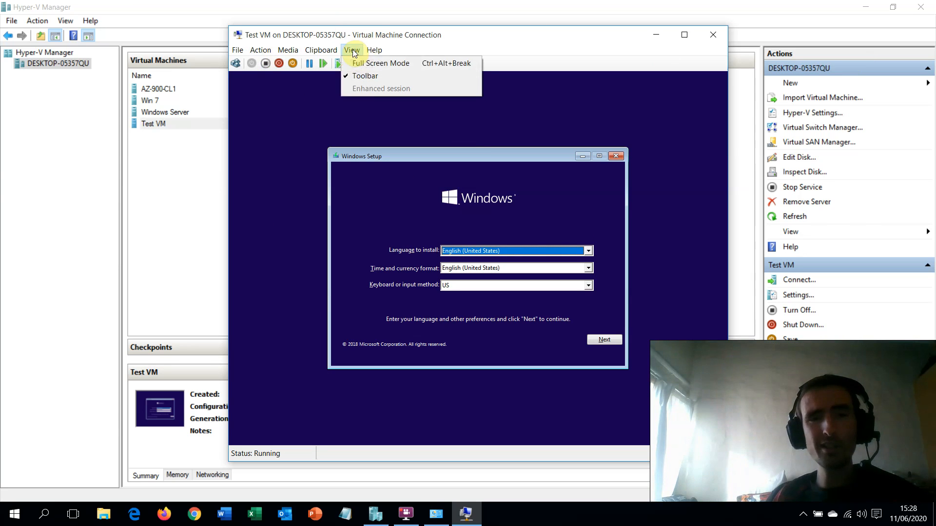
pyautogui.click(365, 61)
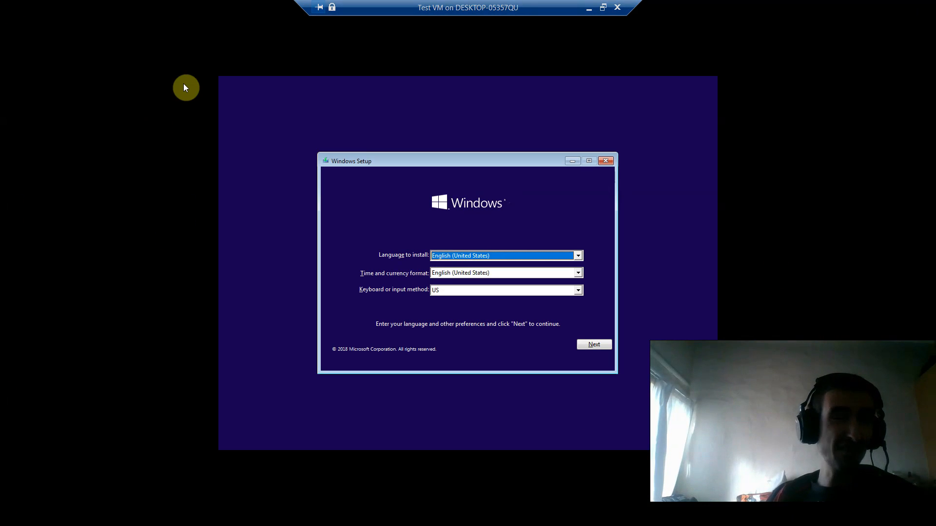
pyautogui.click(603, 7)
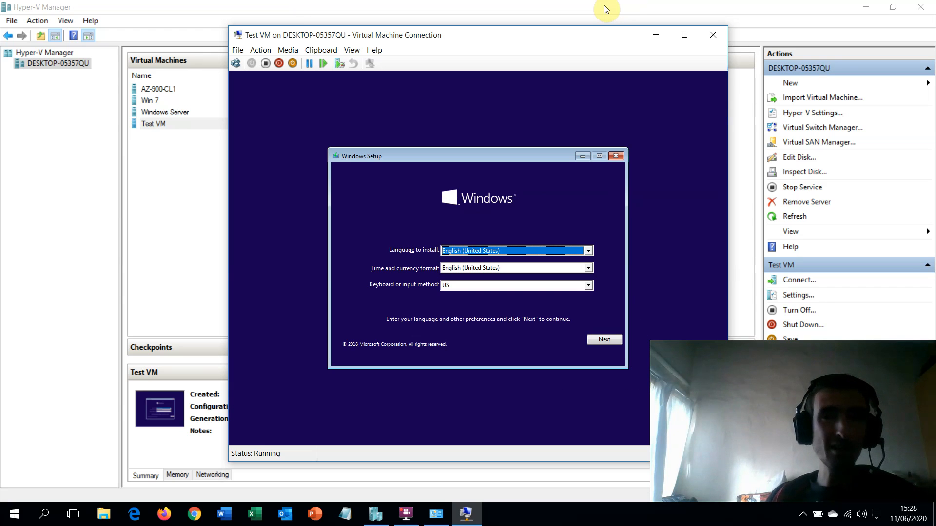
pyautogui.click(353, 50)
pyautogui.click(366, 64)
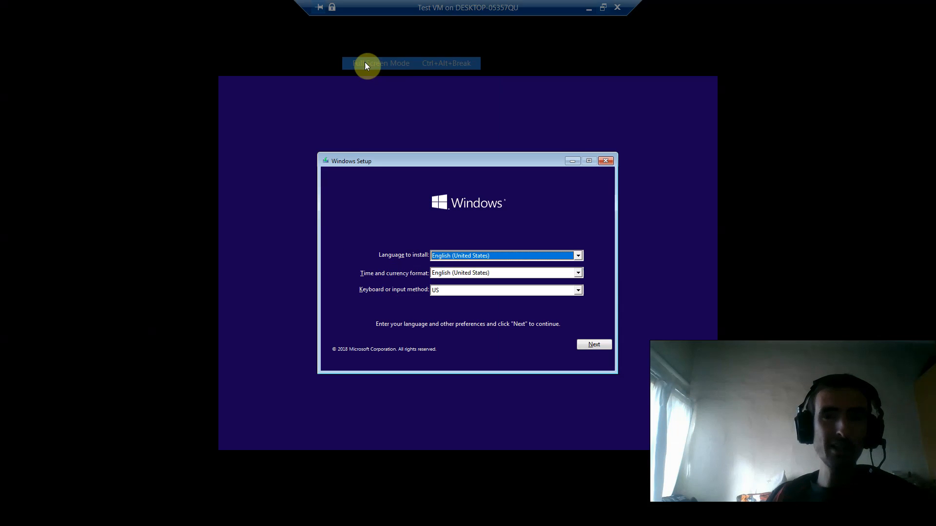
# Minimize the full-screen Test VM session to reach the host desktop, and bring the session back
pyautogui.click(589, 8)
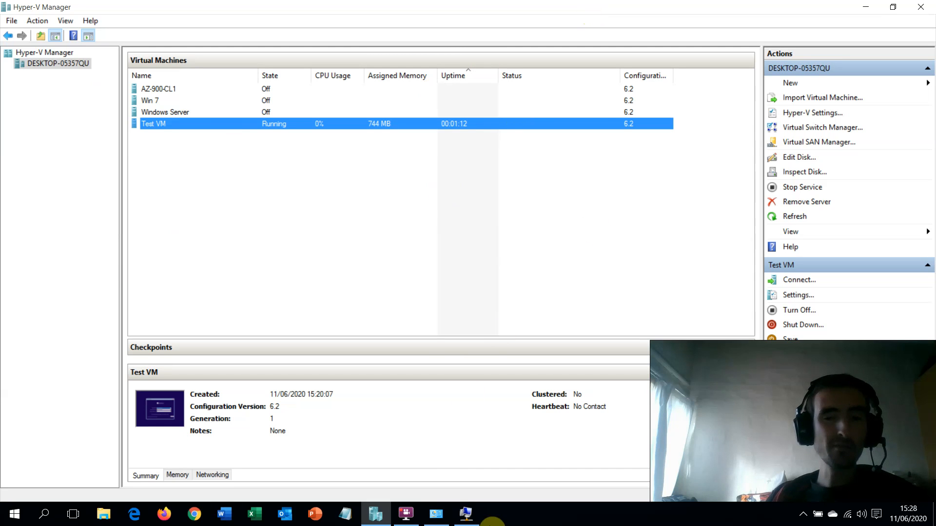
pyautogui.moveTo(465, 517)
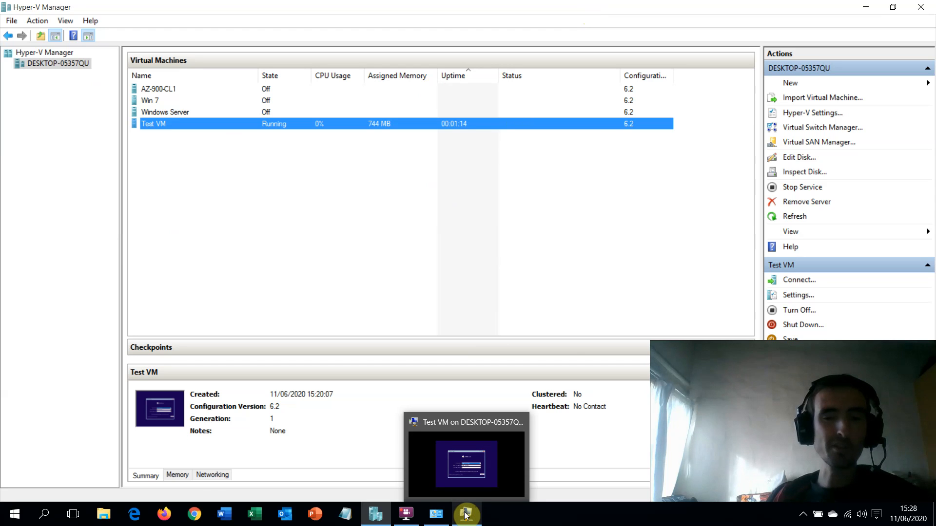
pyautogui.click(472, 474)
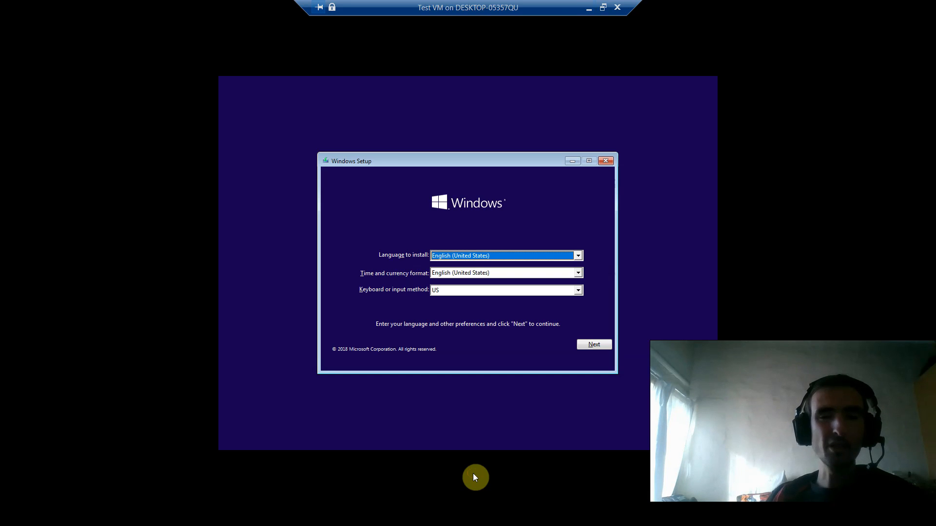
# Close the full-screen Test VM connection while the machine keeps running, and reconnect to it in a window
pyautogui.click(617, 8)
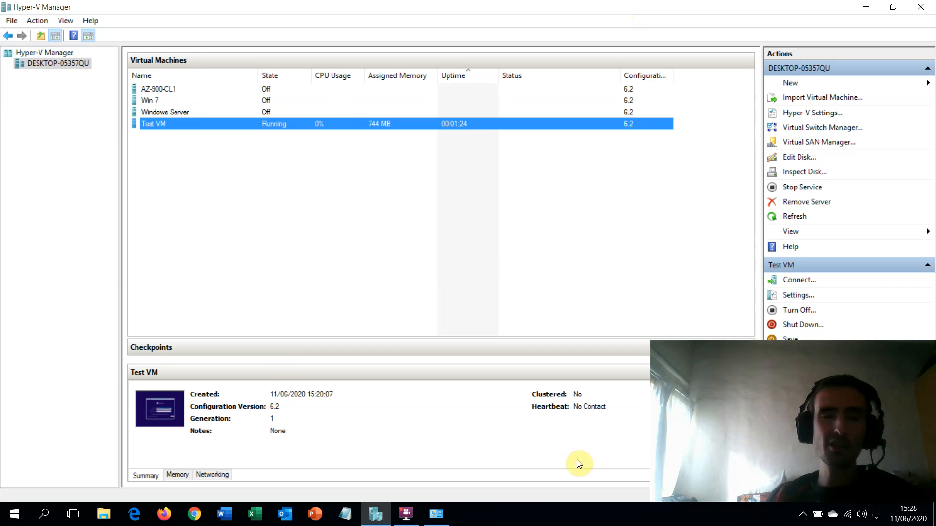
pyautogui.rightClick(275, 124)
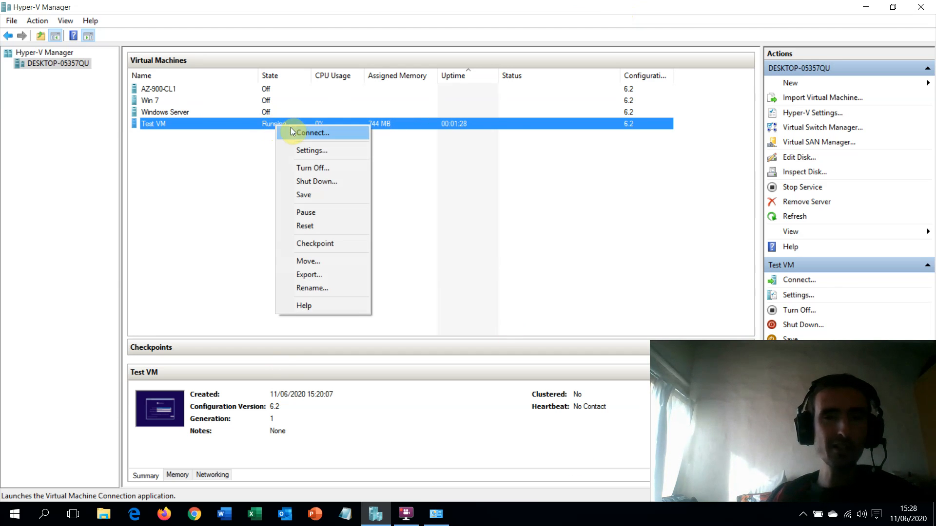
pyautogui.click(290, 133)
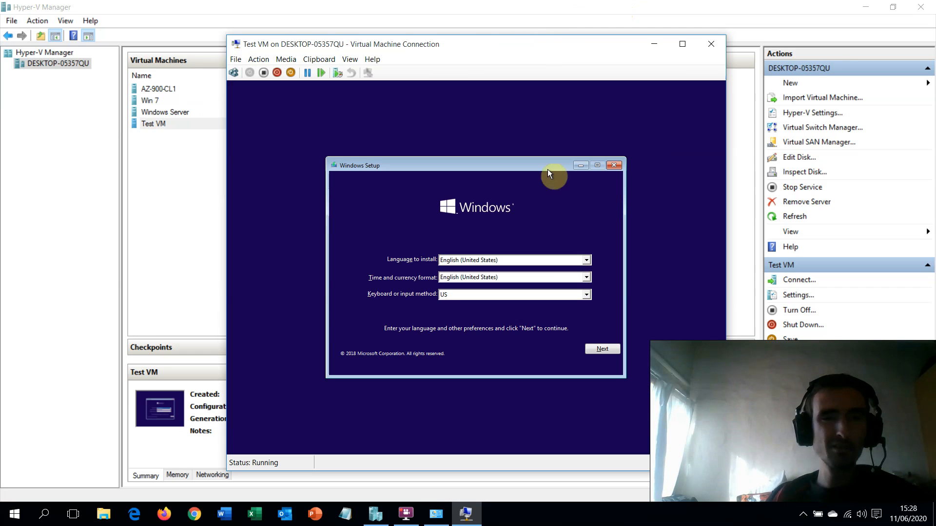